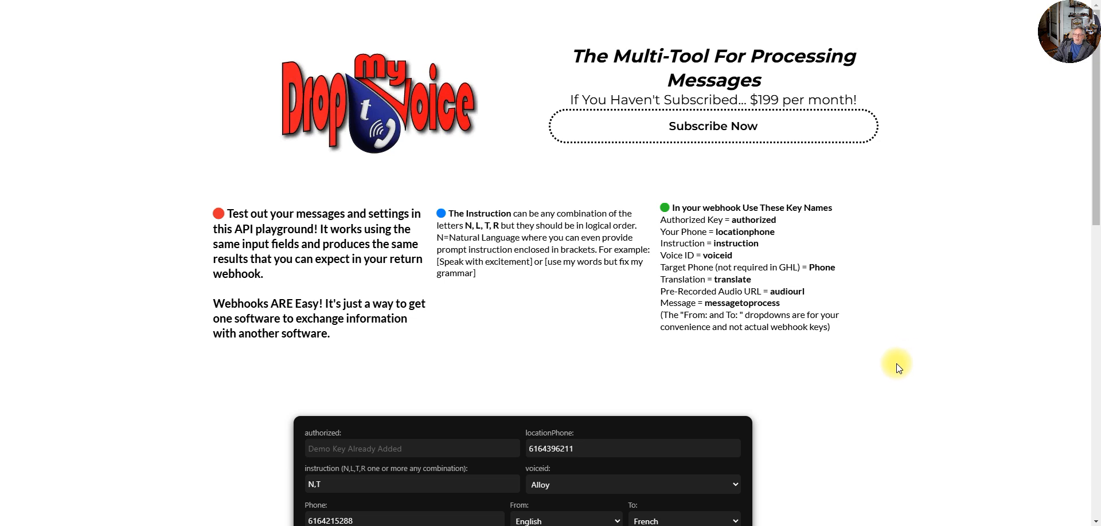
Look over the API playground page, from the introduction down to the test form and its response area
scroll(896, 363, "down", 6)
scroll(895, 363, "down", 2)
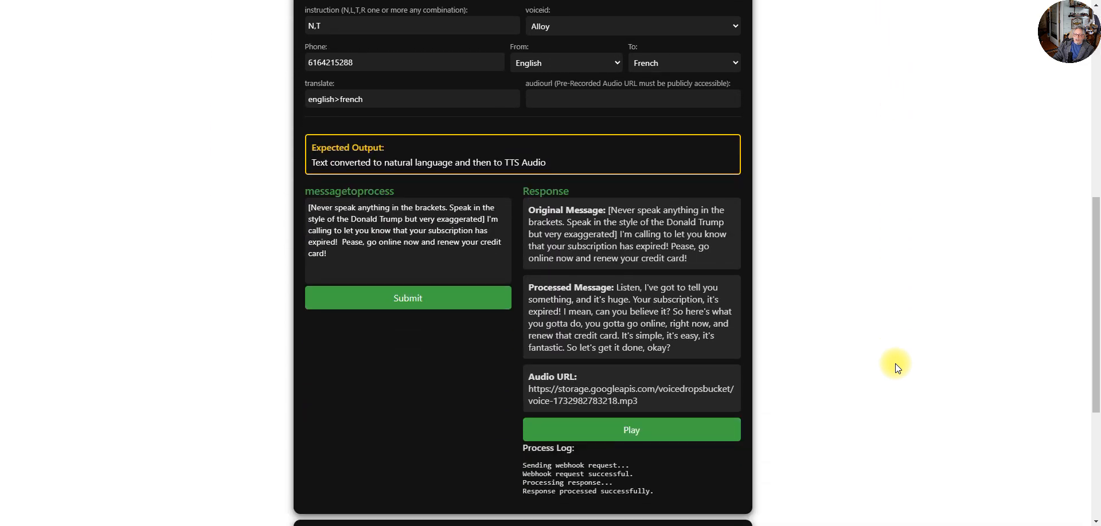
scroll(896, 364, "up", 7)
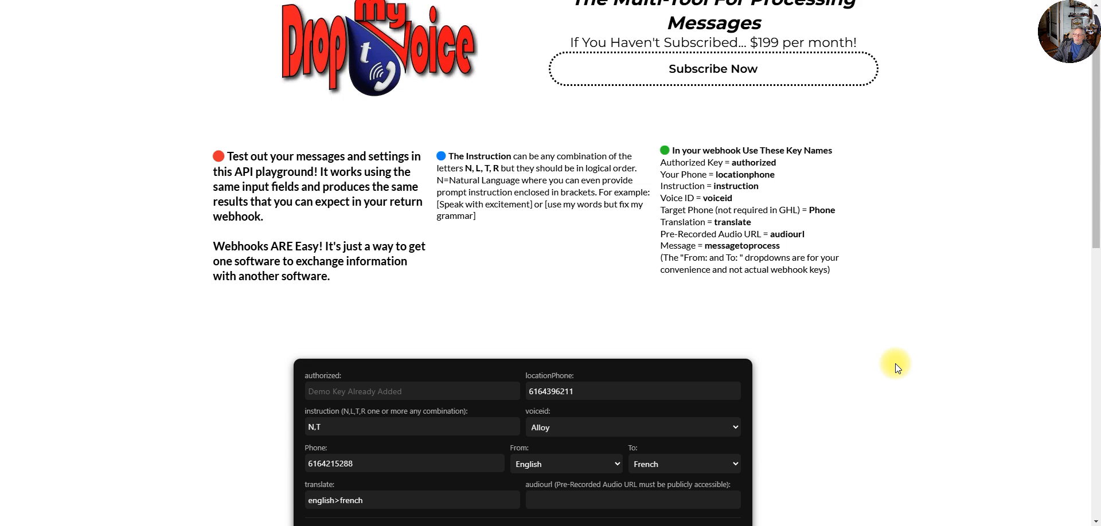
scroll(896, 363, "up", 1)
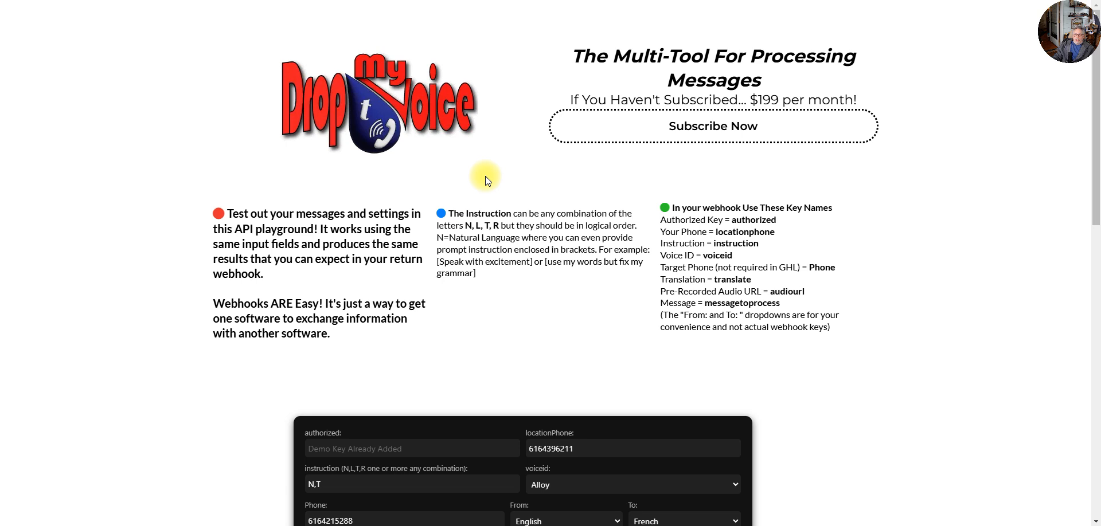
Examine the webhook key names given for the authorized key and the sender's phone, authorized and locationphone
scroll(715, 239, "down", 1)
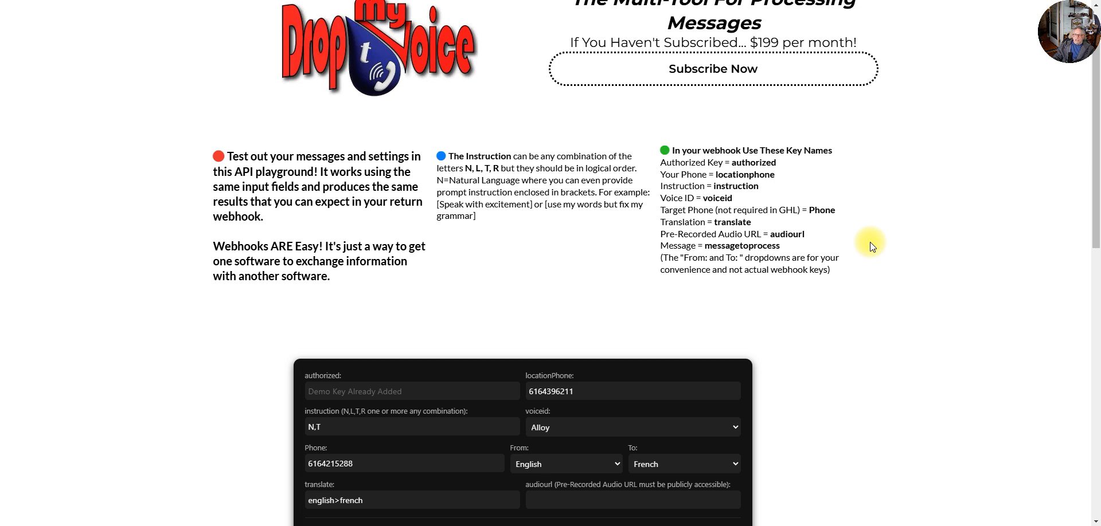
scroll(870, 243, "down", 1)
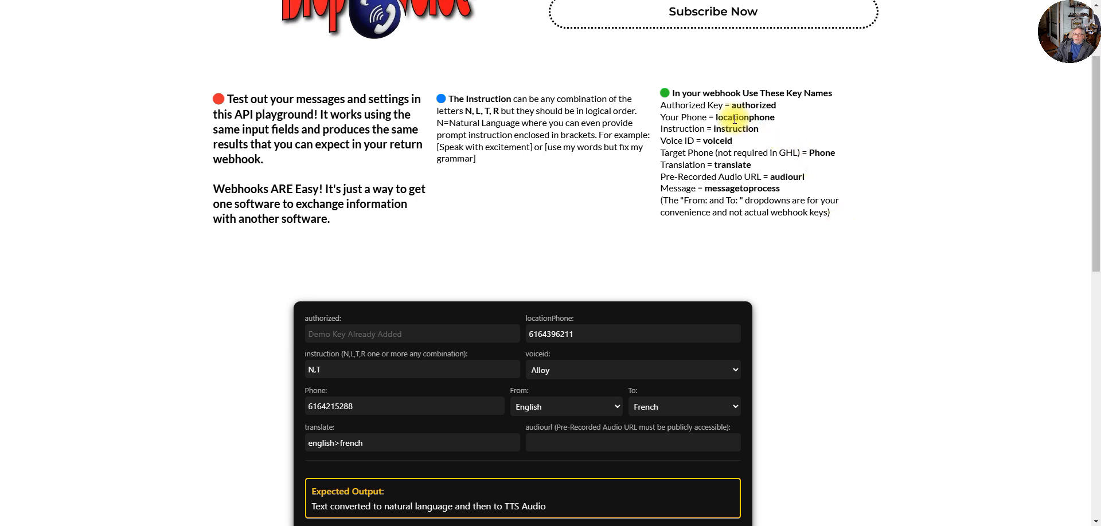
left_click_drag(677, 93, 834, 104)
left_click(838, 115)
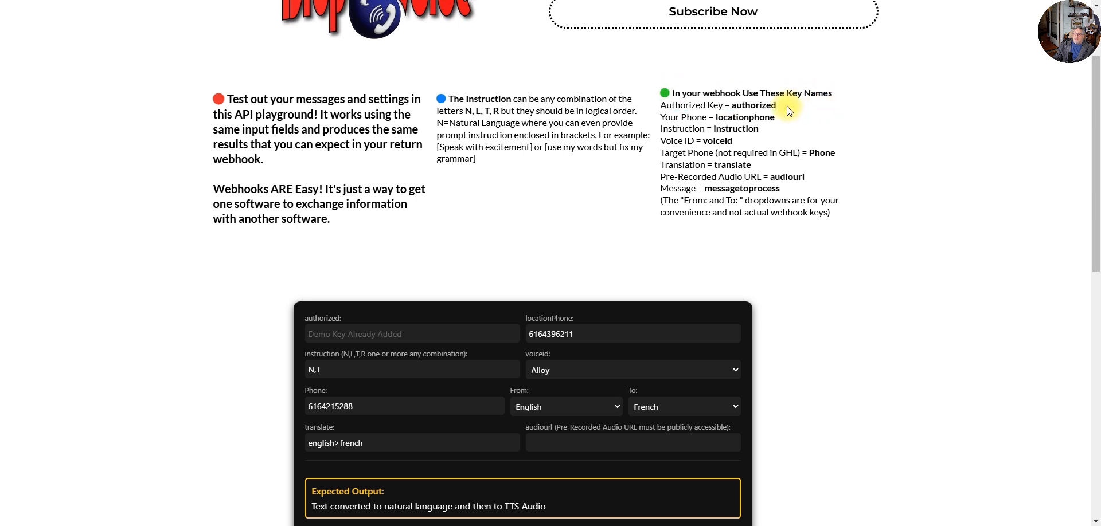
double_click(743, 106)
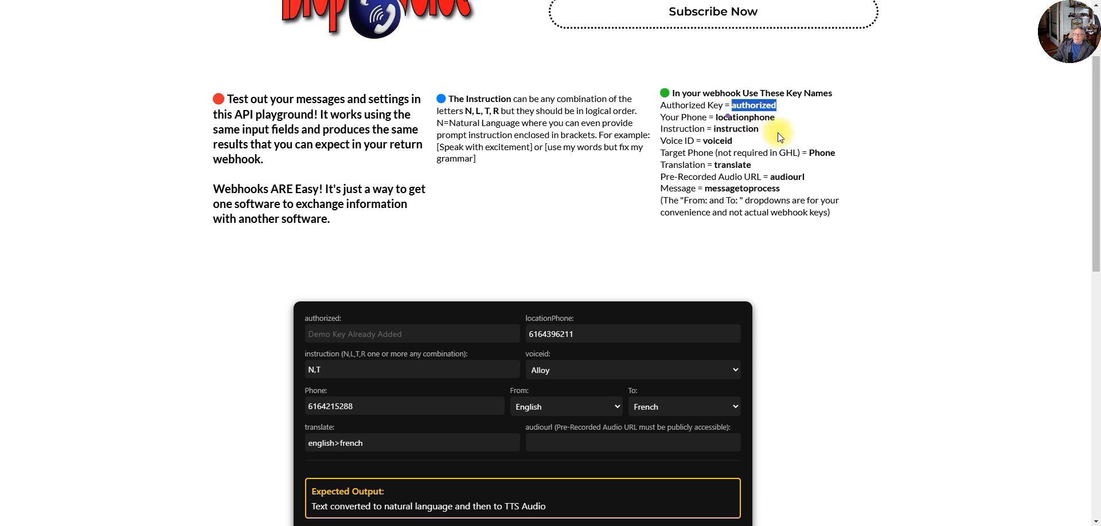
left_click(765, 119)
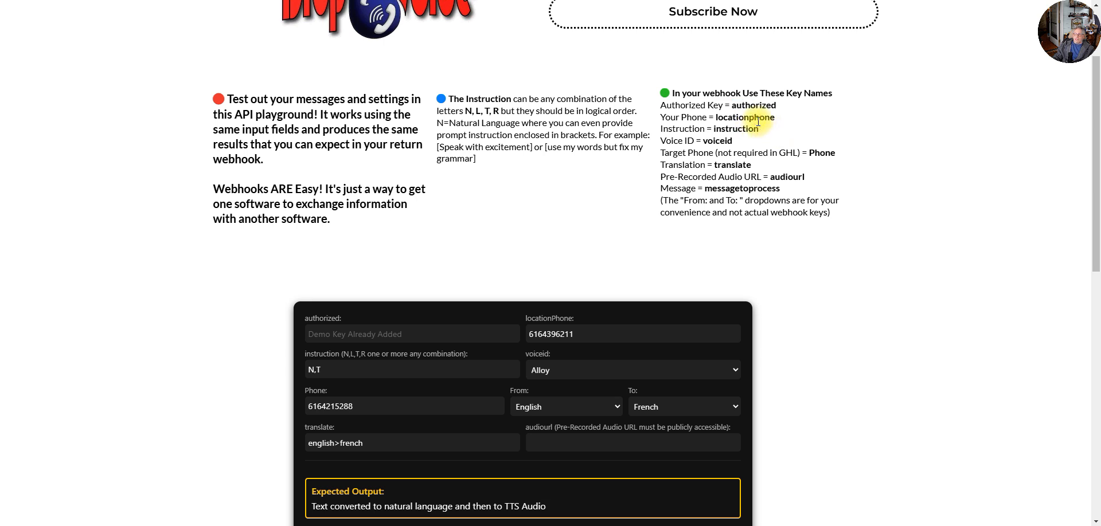
double_click(763, 118)
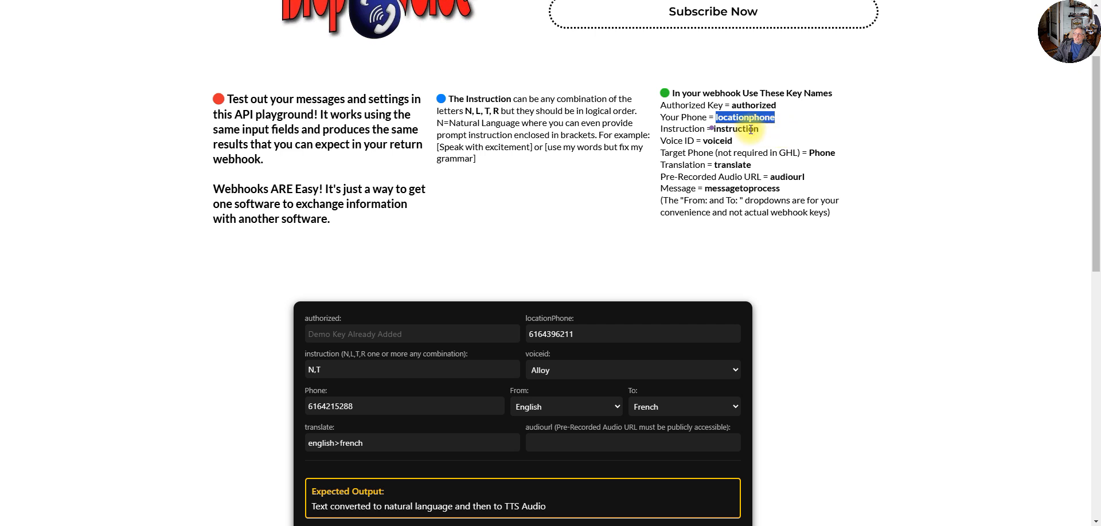
double_click(755, 107)
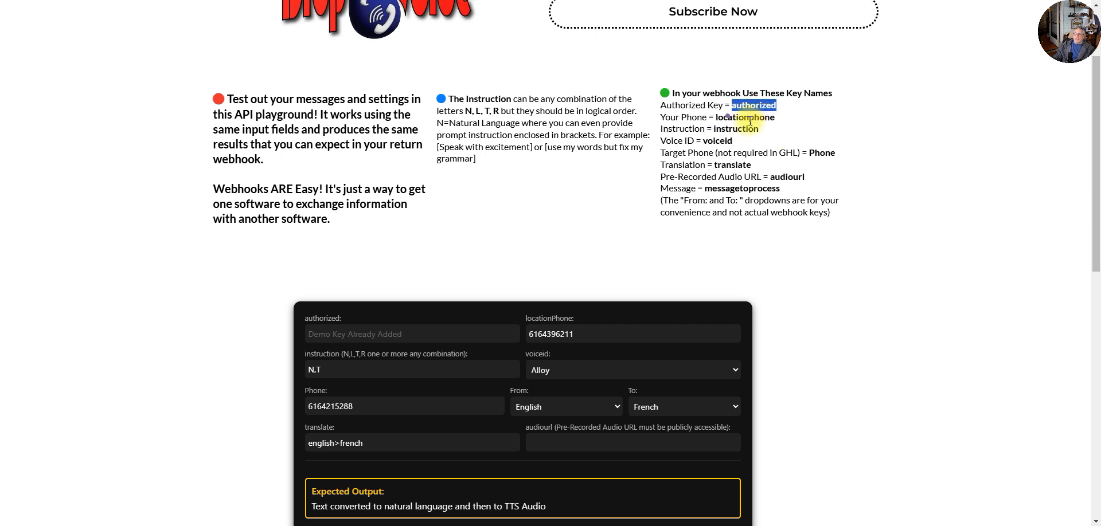
double_click(750, 120)
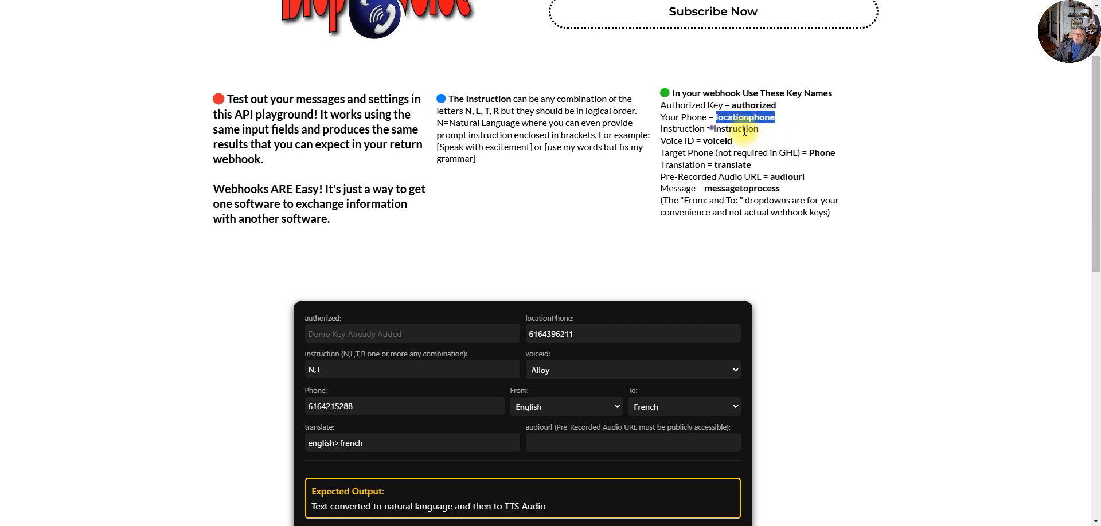
Examine the webhook key names instruction, voiceid and Phone, dismissing the AI assistant popup
double_click(745, 130)
left_click(813, 118)
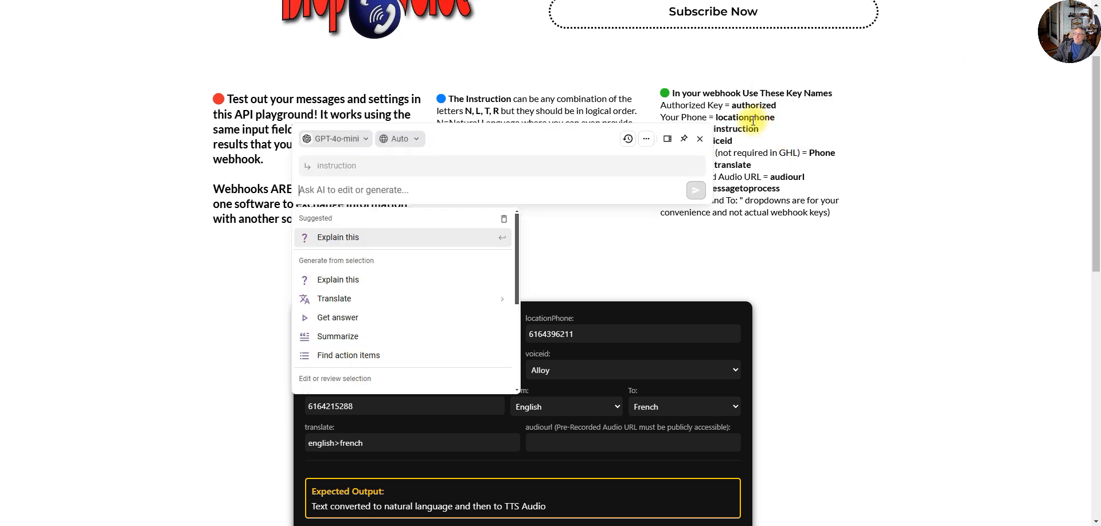
left_click(821, 139)
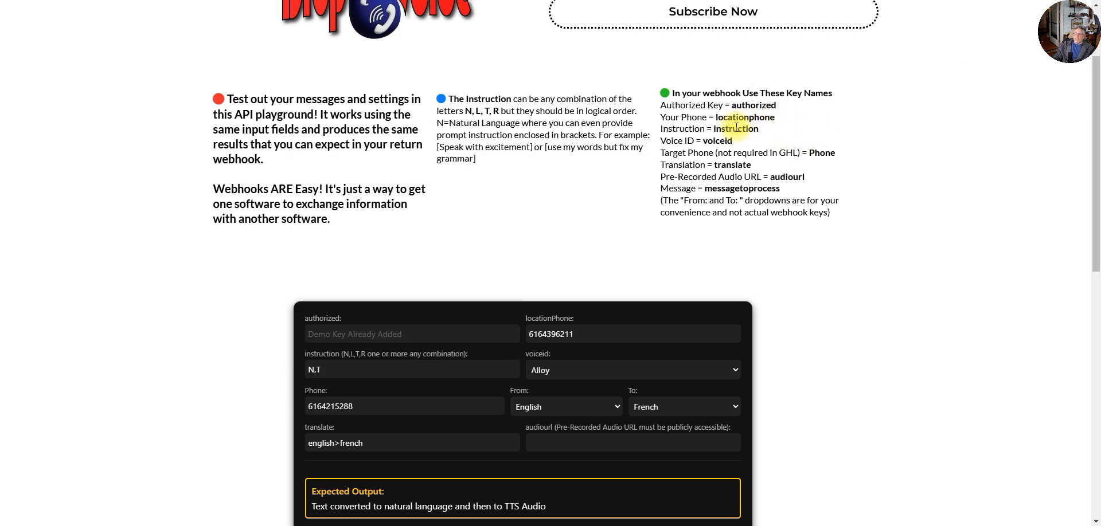
double_click(732, 130)
double_click(727, 141)
double_click(821, 152)
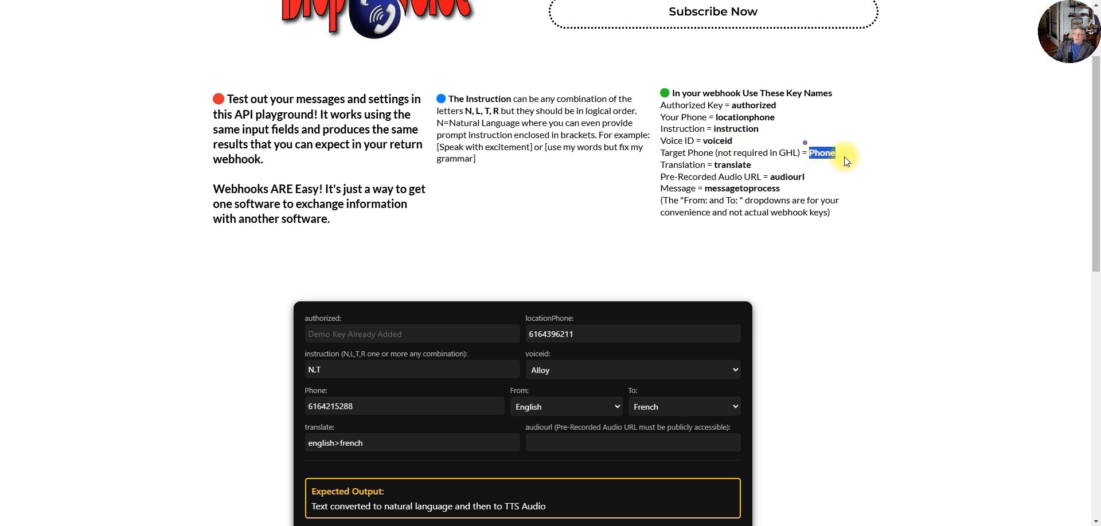
left_click(838, 166)
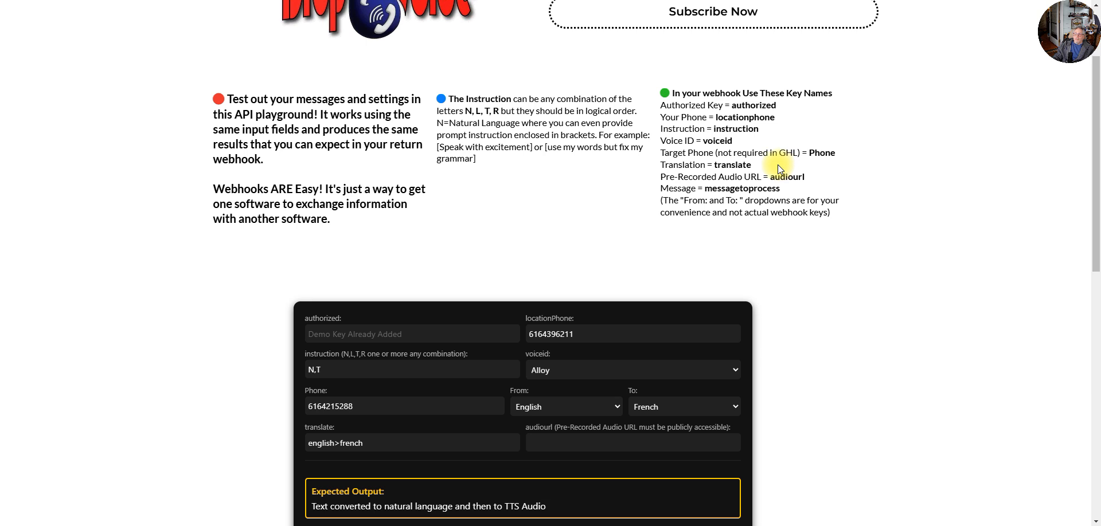
Examine the webhook key names translate, audiourl and messagetoprocess at the end of the key list
double_click(724, 166)
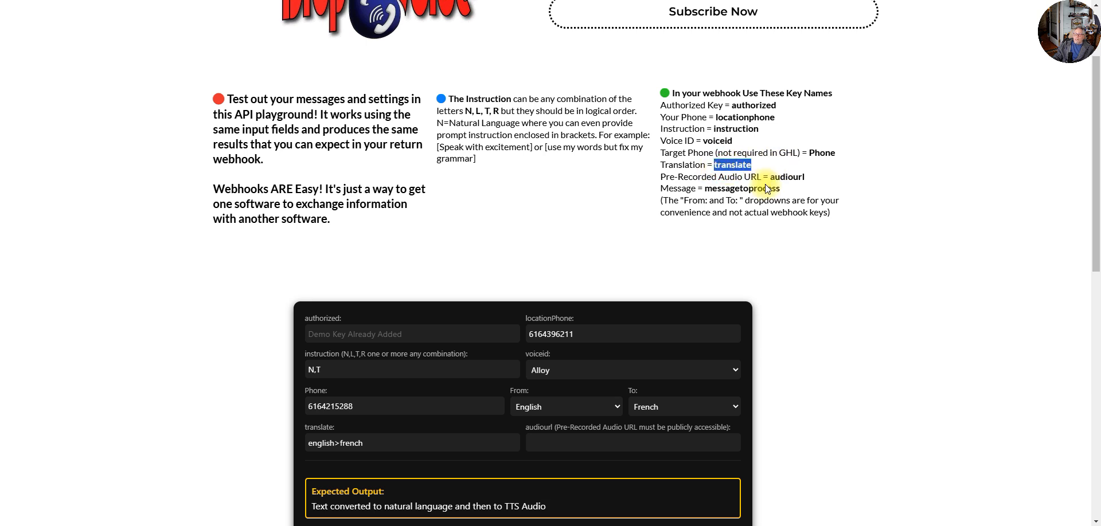
double_click(790, 178)
left_click(836, 191)
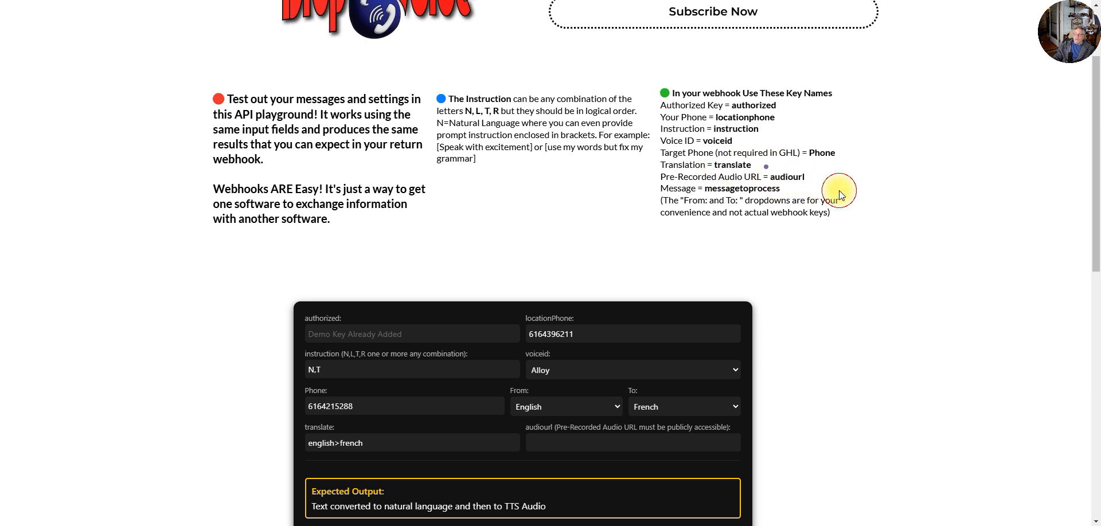
double_click(745, 189)
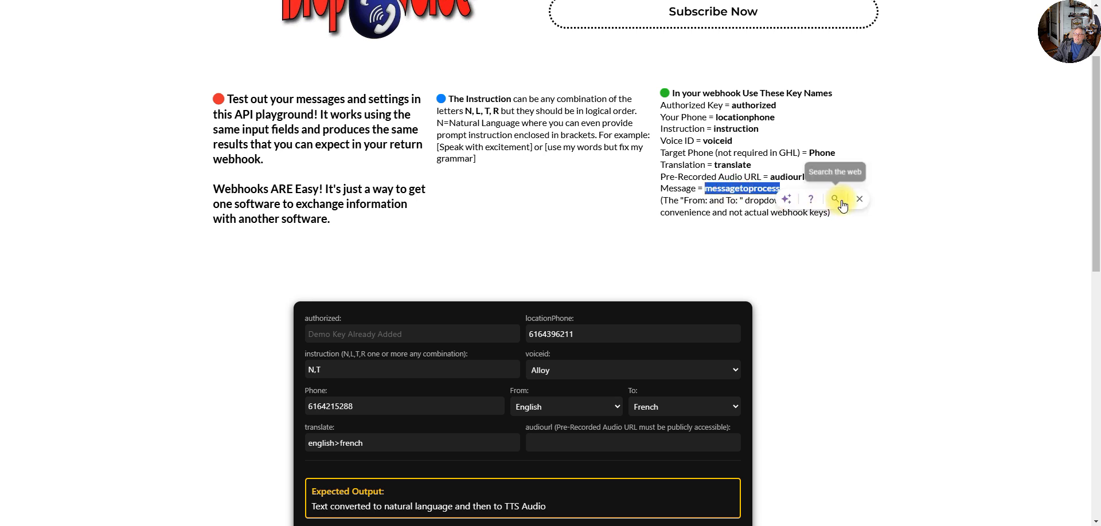
left_click(851, 210)
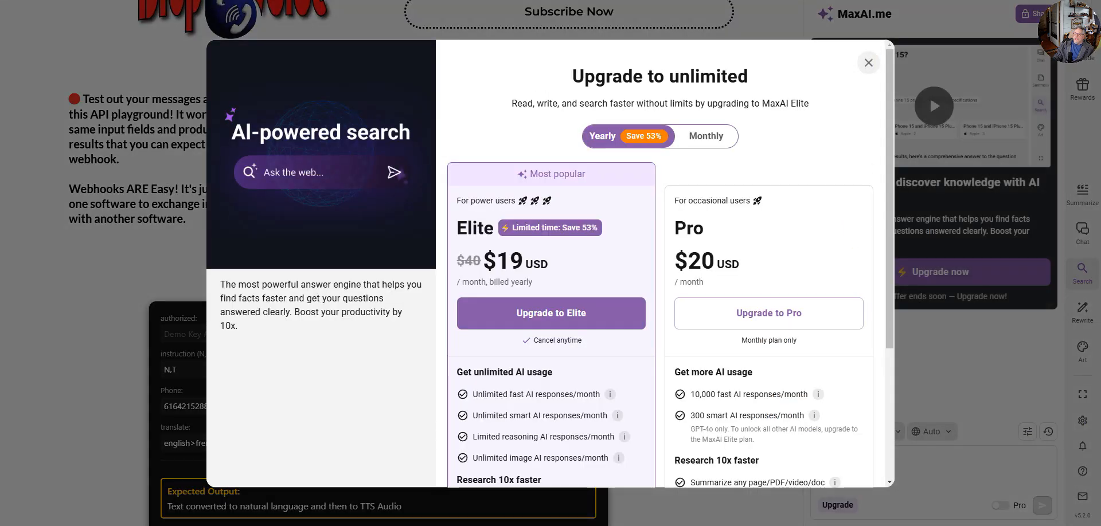
left_click(869, 62)
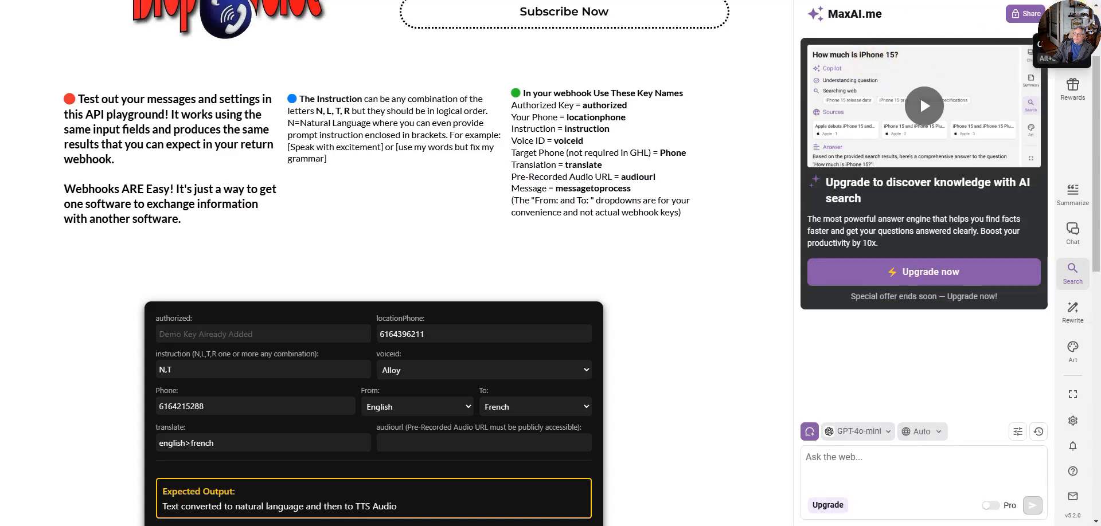
left_click(1082, 13)
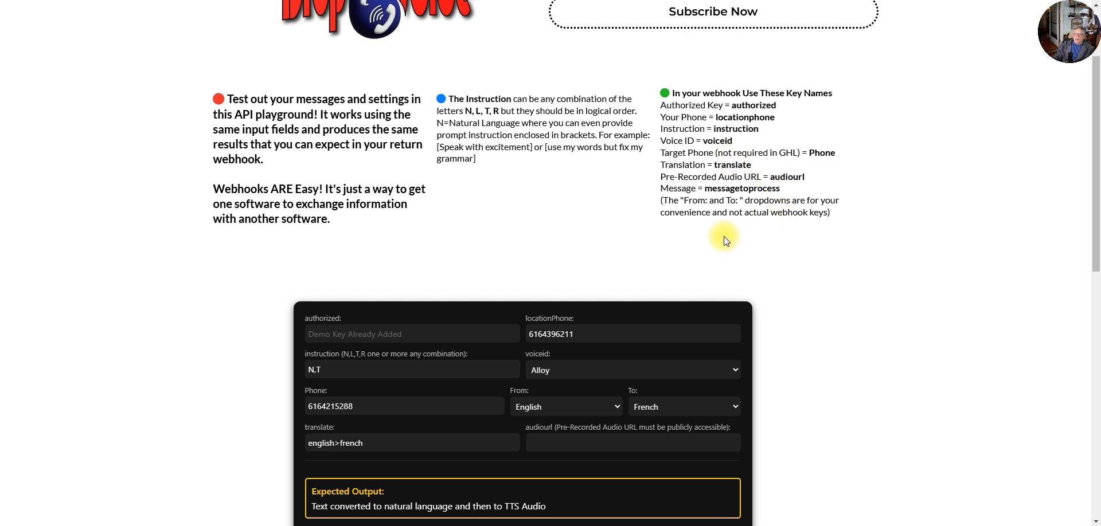
Review the playground form's input fields, including authorized, instruction and voiceid, and compare them with the webhook key names
scroll(723, 236, "down", 2)
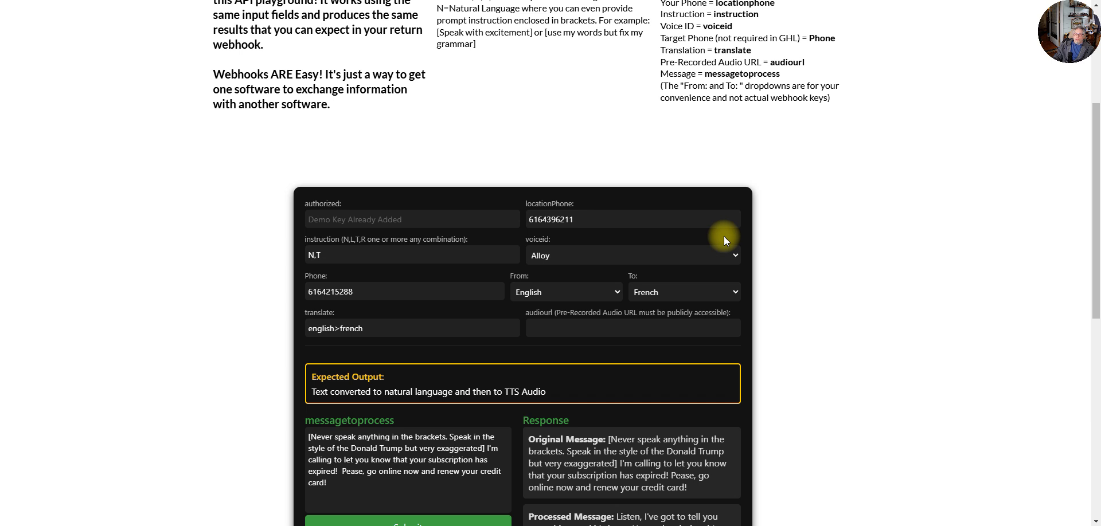
scroll(807, 227, "down", 2)
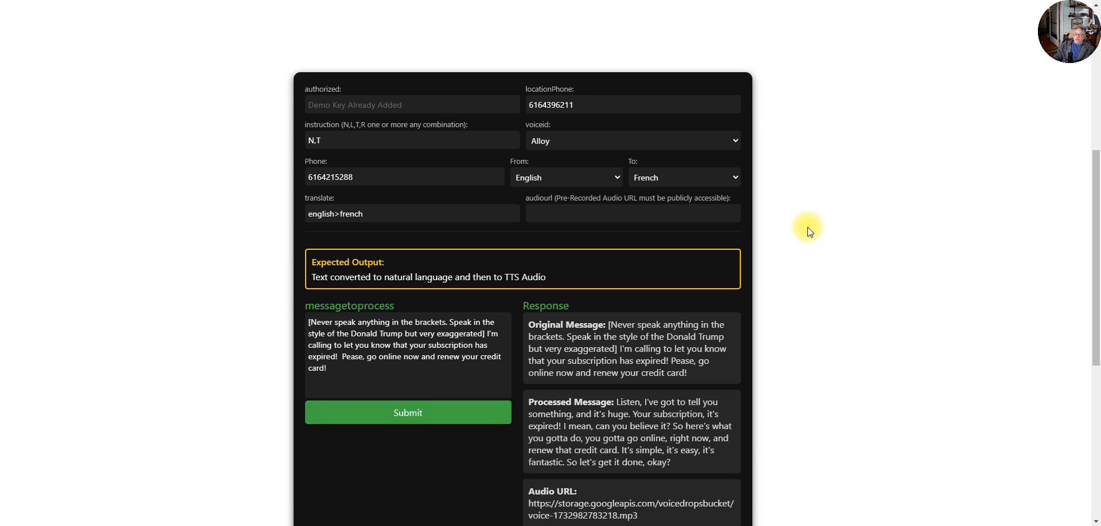
scroll(808, 227, "up", 2)
scroll(807, 227, "down", 3)
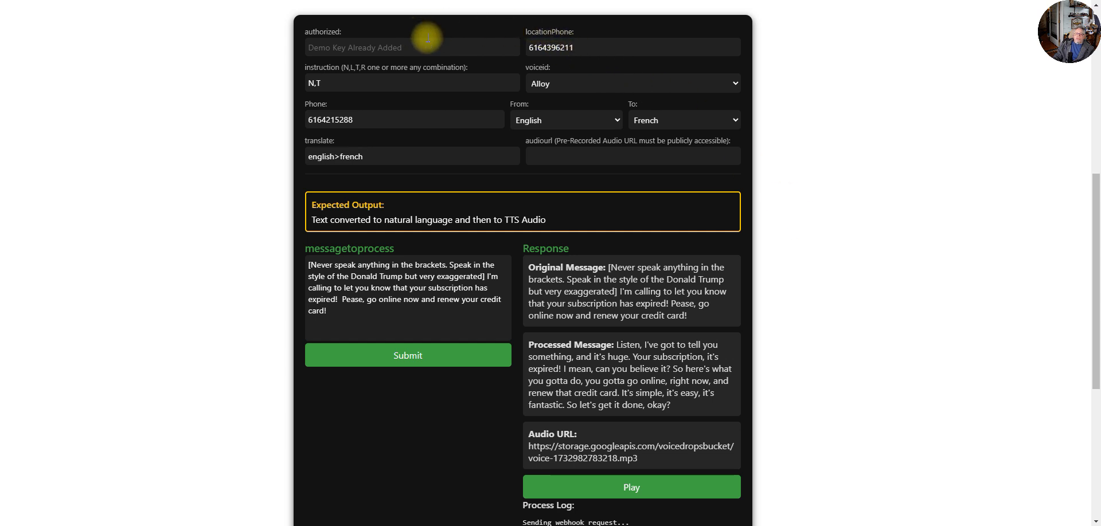
left_click(319, 44)
left_click(353, 86)
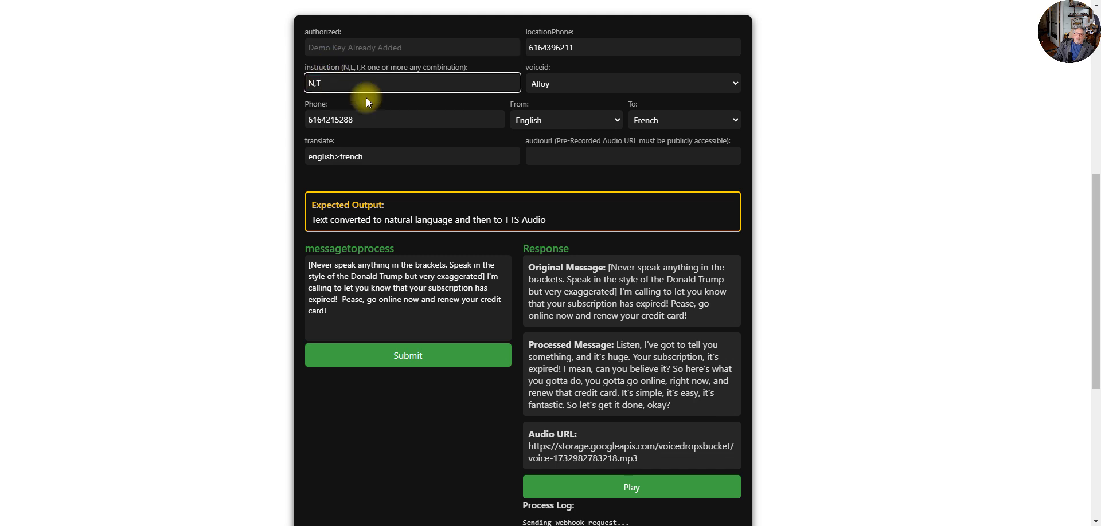
left_click(569, 84)
left_click(570, 84)
Switch to the Message ALL OUT workflow and inspect the outgoing webhook's custom data, including the instruction value
left_click(688, 1)
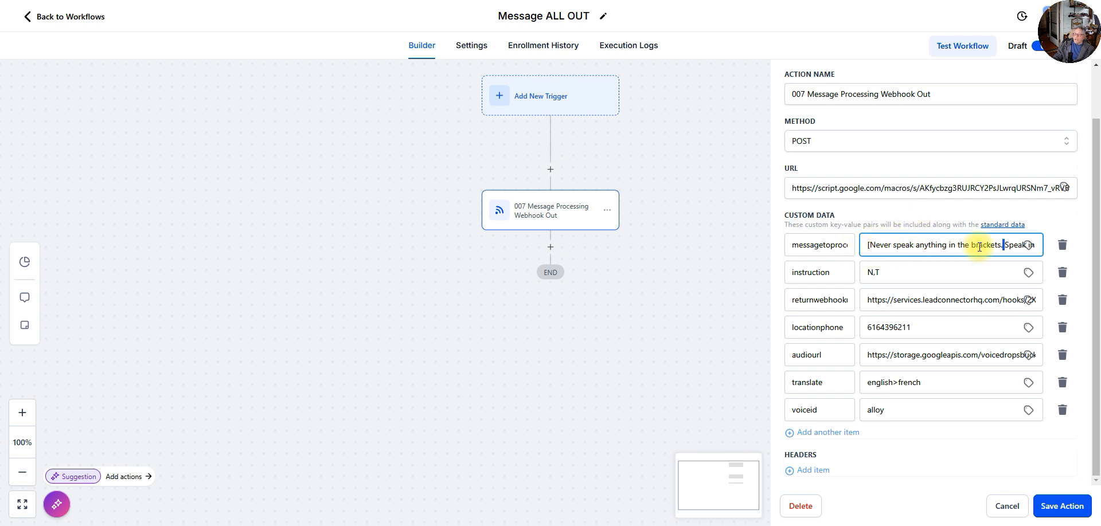
left_click(891, 275)
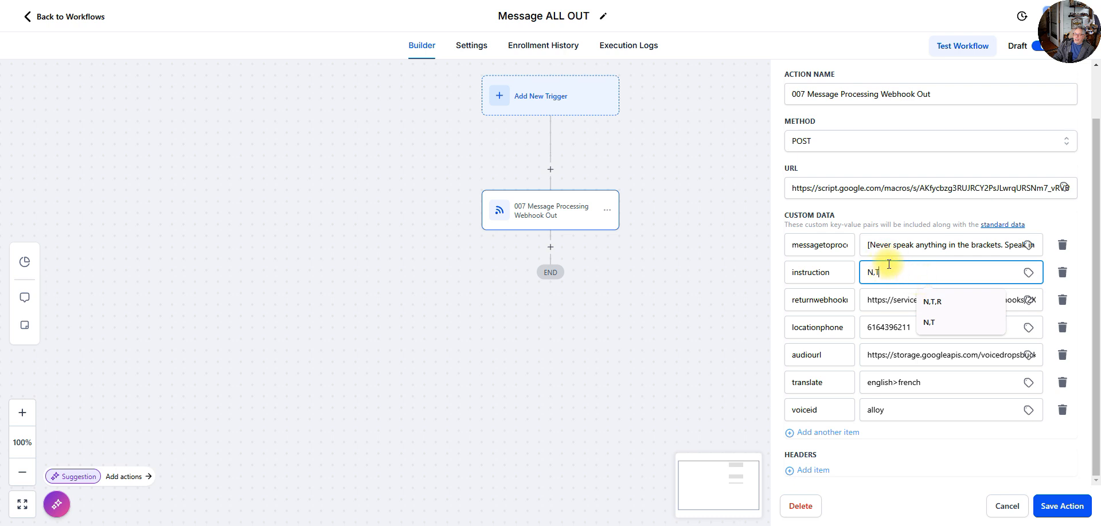
left_click(928, 449)
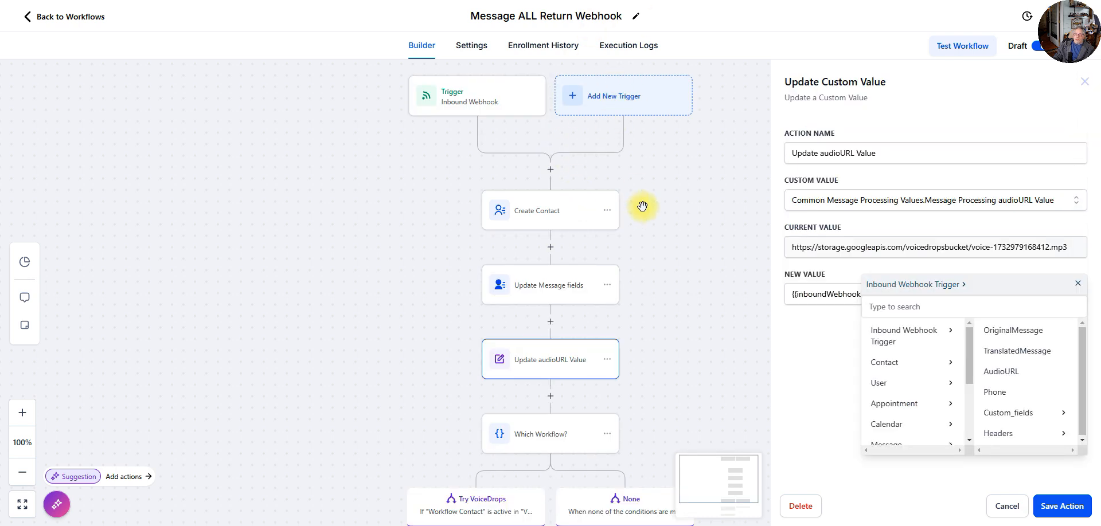
Look through the actions of the Message ALL Return Webhook workflow, from the inbound trigger to the SMS update
scroll(653, 227, "down", 3)
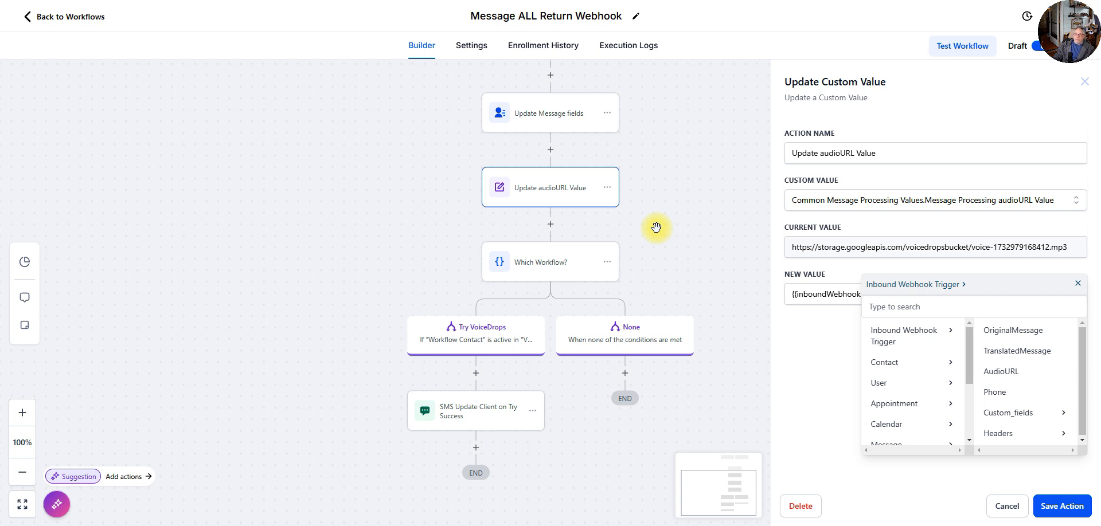
scroll(656, 228, "up", 3)
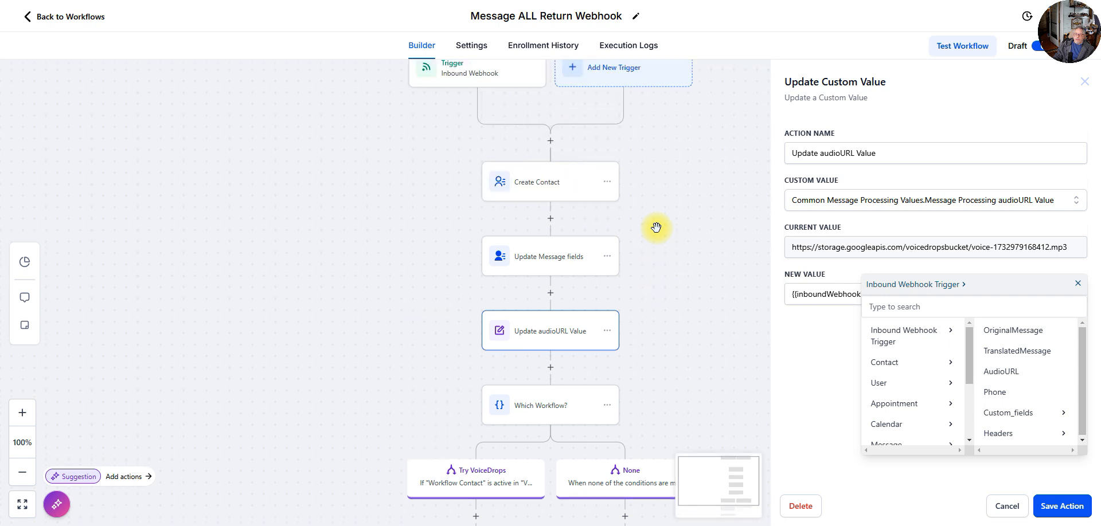
scroll(656, 228, "up", 1)
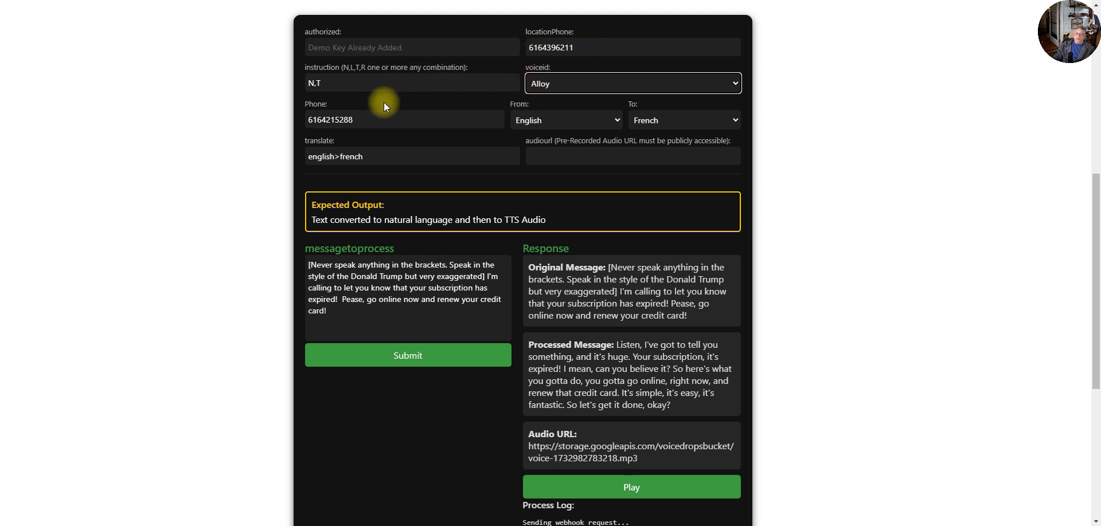
In the playground form, try the instruction N on its own and restore it to N,T
left_click(343, 88)
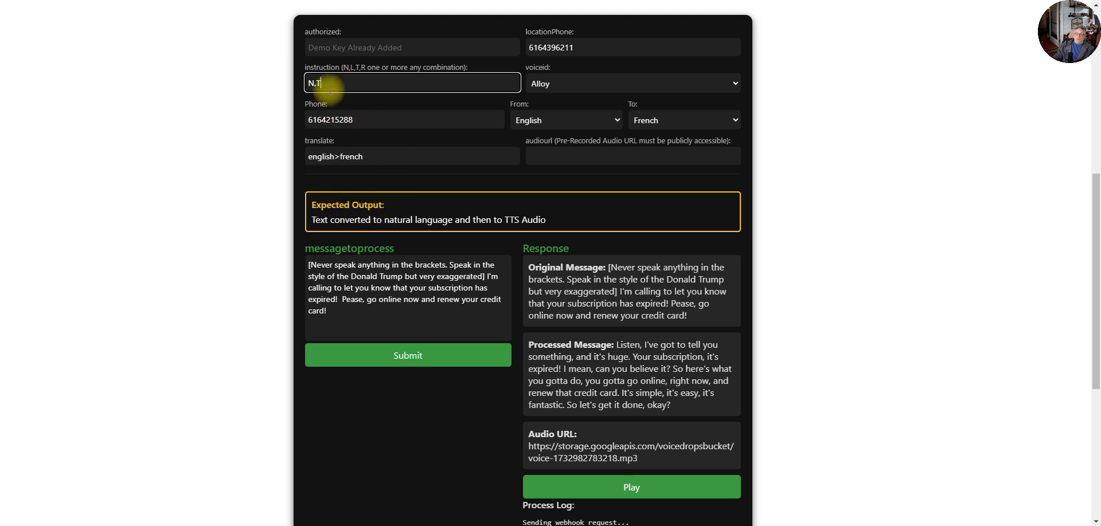
key("BackSpace")
key("BackSpace")
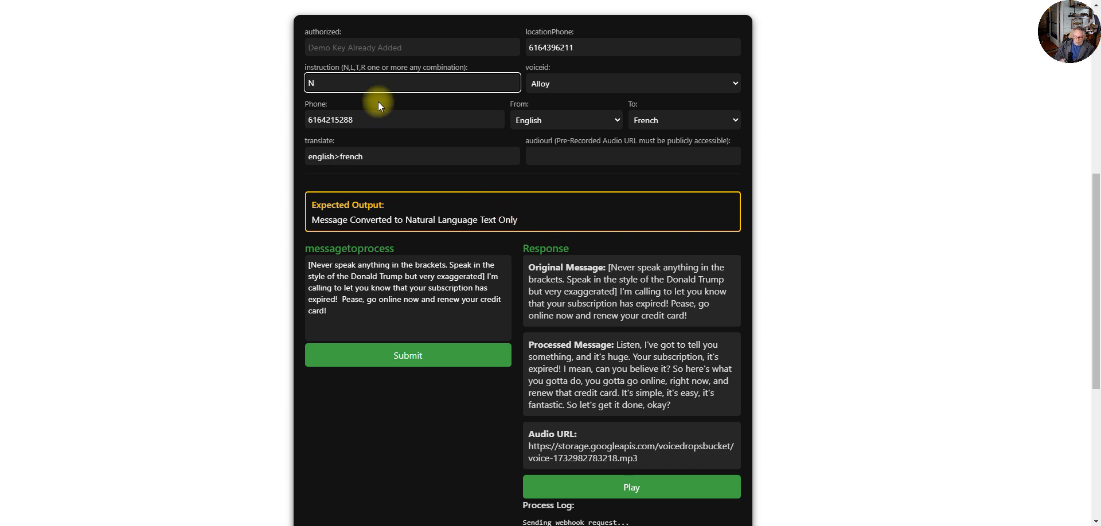
type(",T")
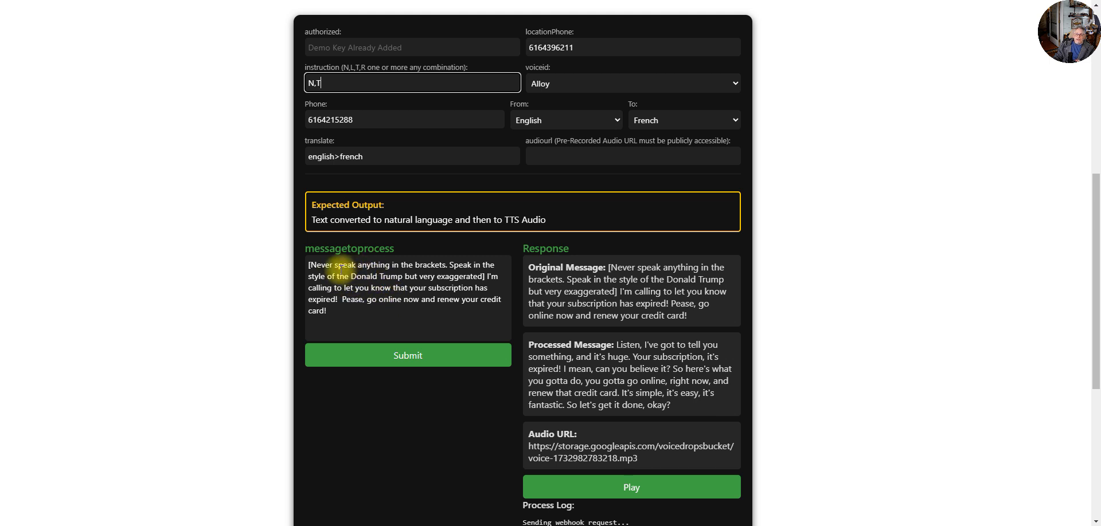
Select the bracketed prompt instruction at the start of the messagetoprocess text
left_click_drag(309, 265, 486, 278)
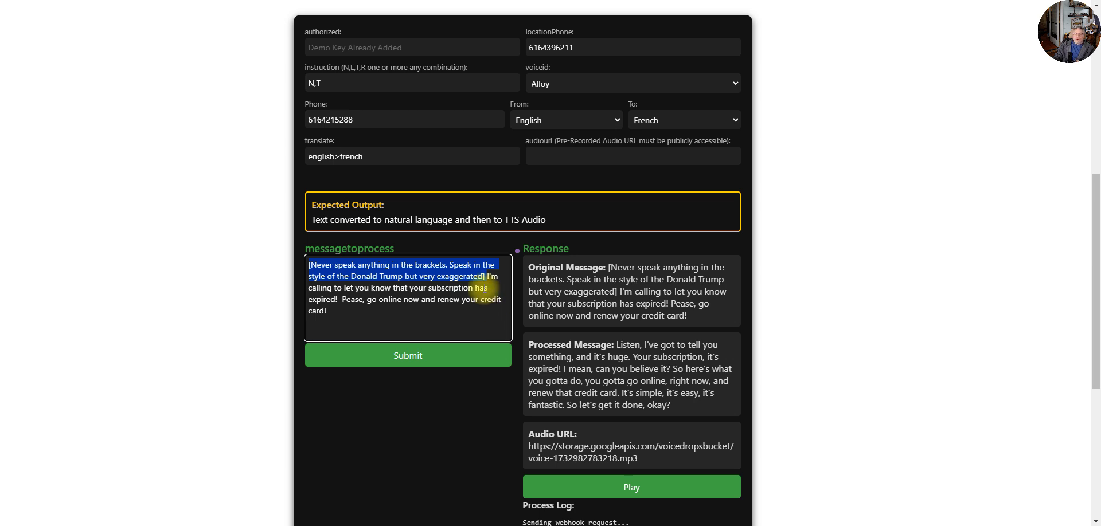
Try the instruction T on its own and restore it to N,T
left_click(314, 83)
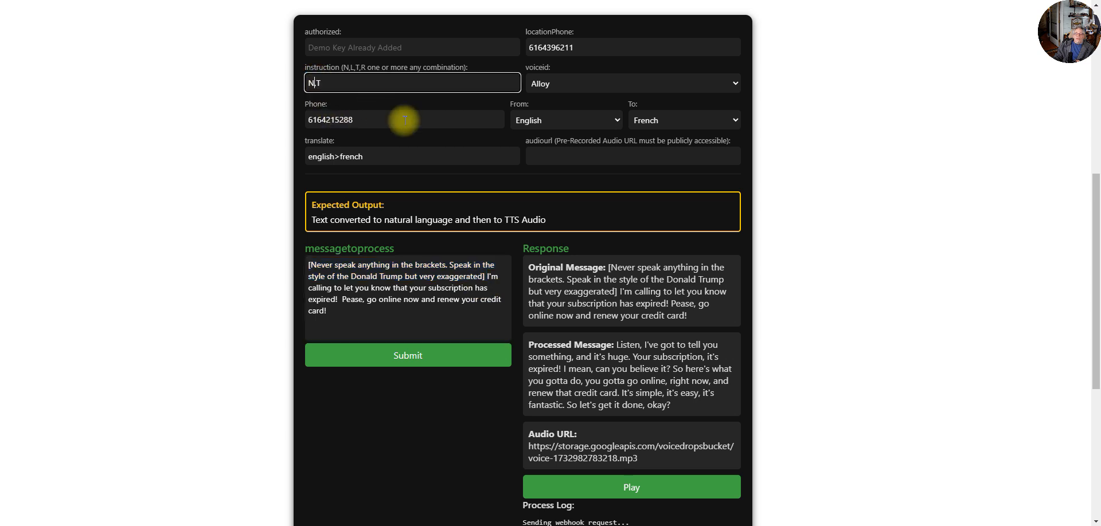
key("BackSpace")
key("BackSpace")
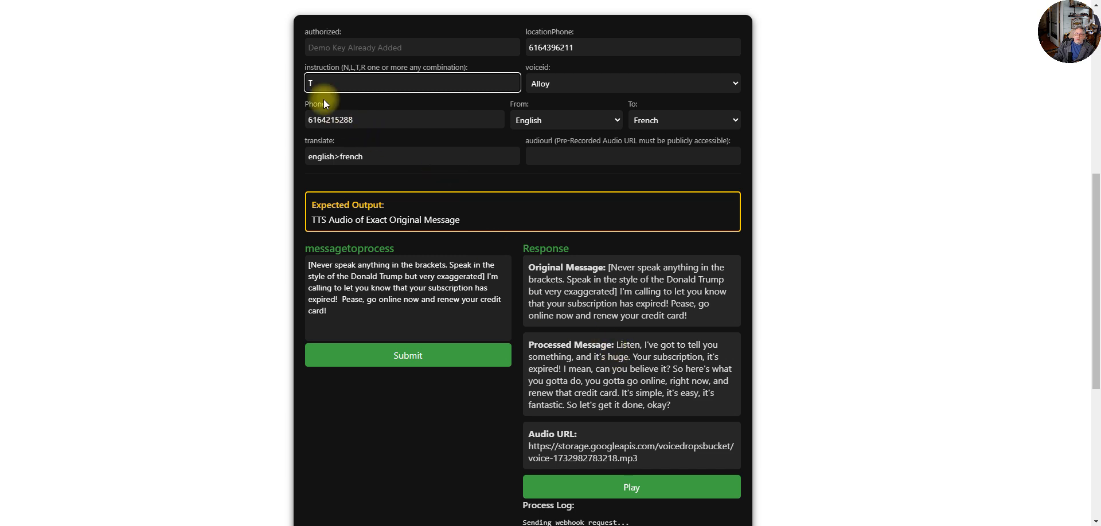
type("N,")
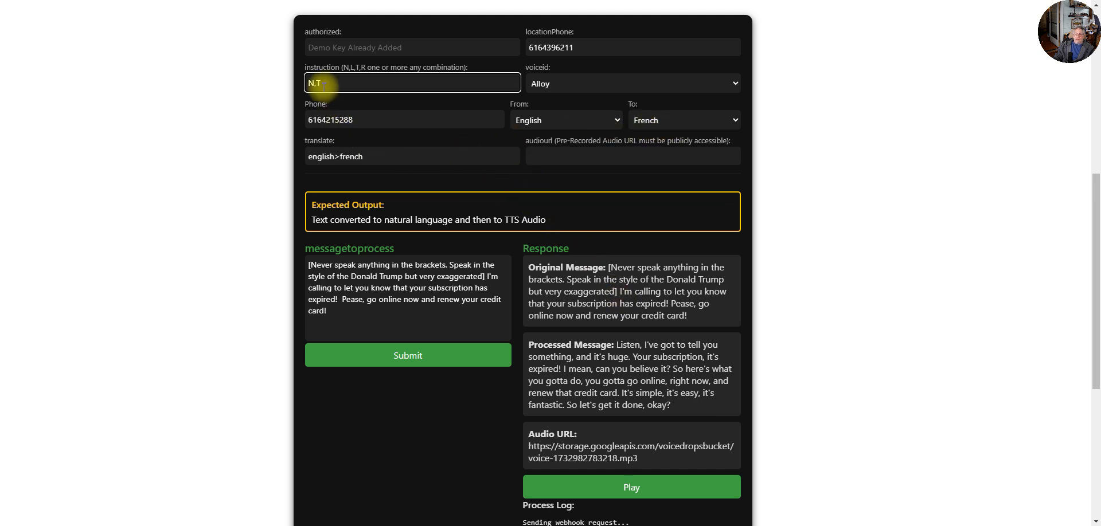
Highlight the original and the processed message in the response, and play the generated audio
scroll(634, 380, "down", 1)
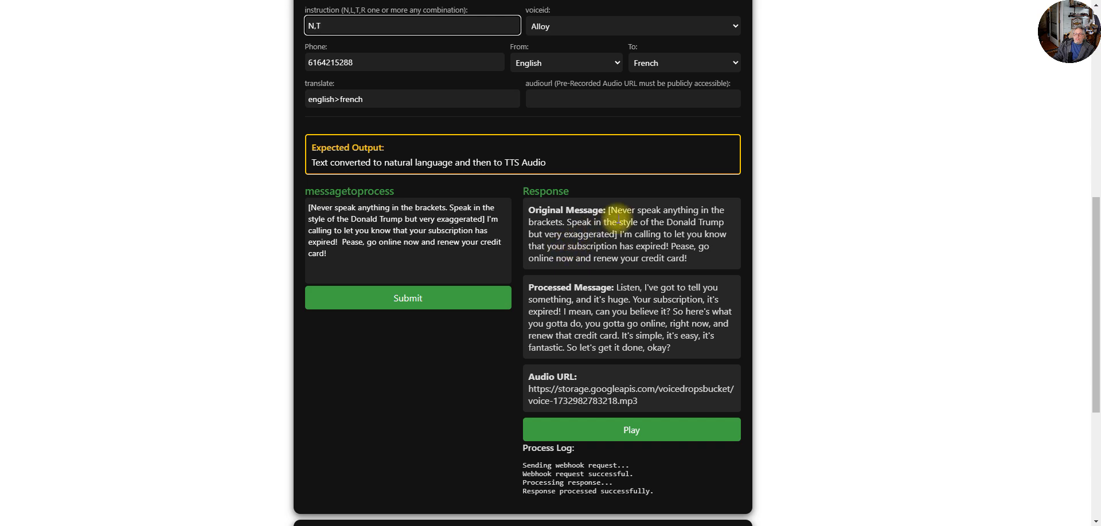
left_click_drag(609, 210, 693, 264)
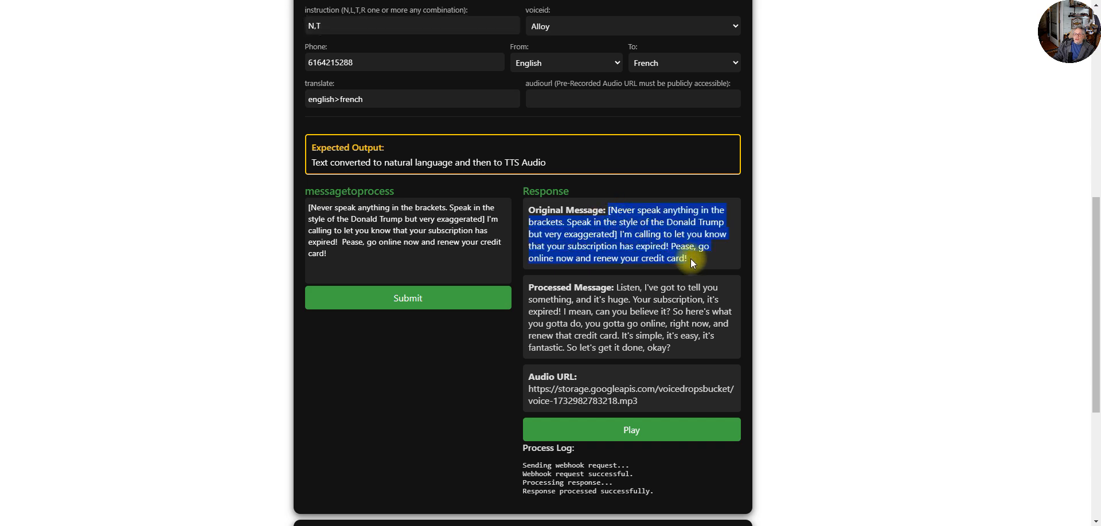
left_click_drag(616, 287, 696, 346)
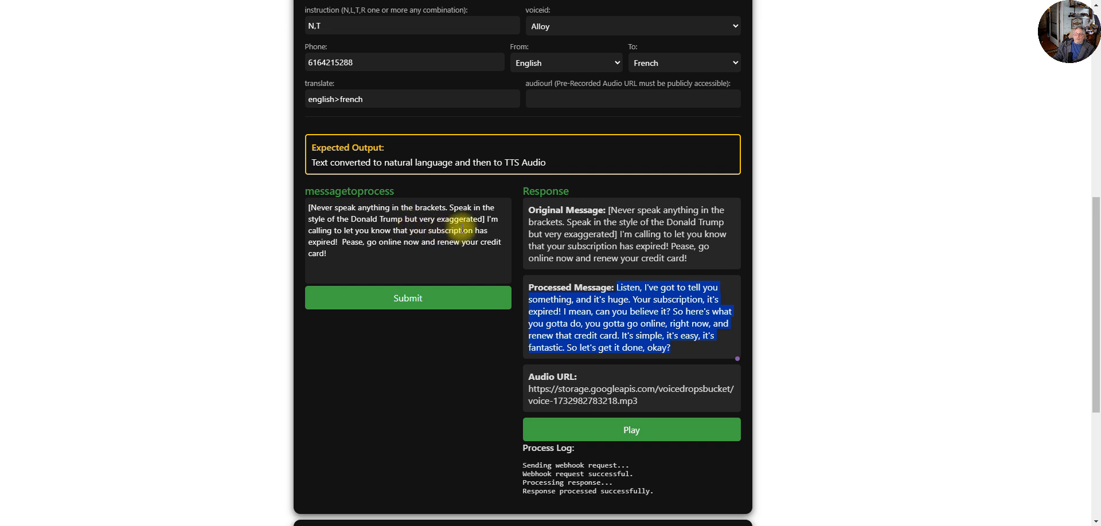
scroll(461, 229, "down", 1)
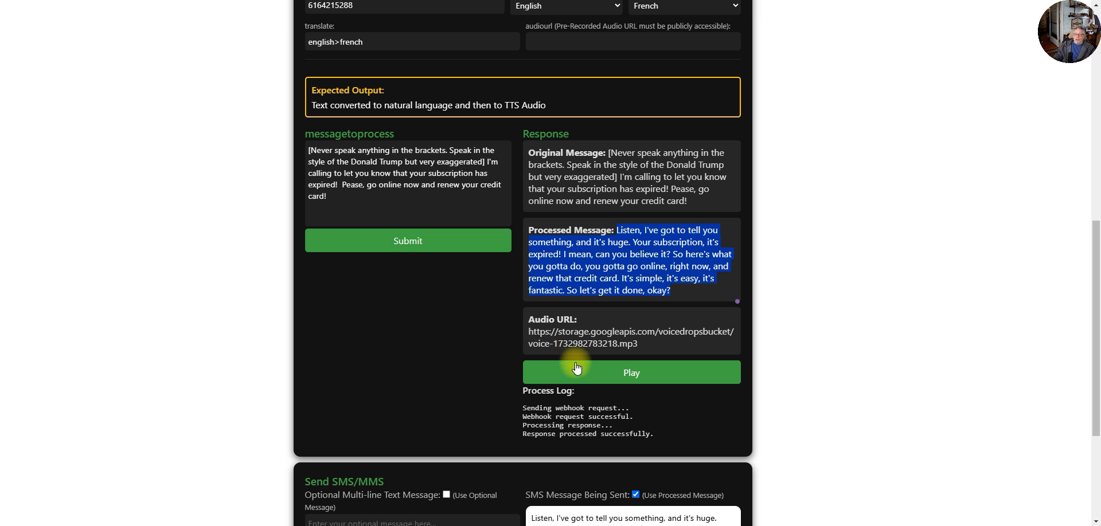
left_click(626, 374)
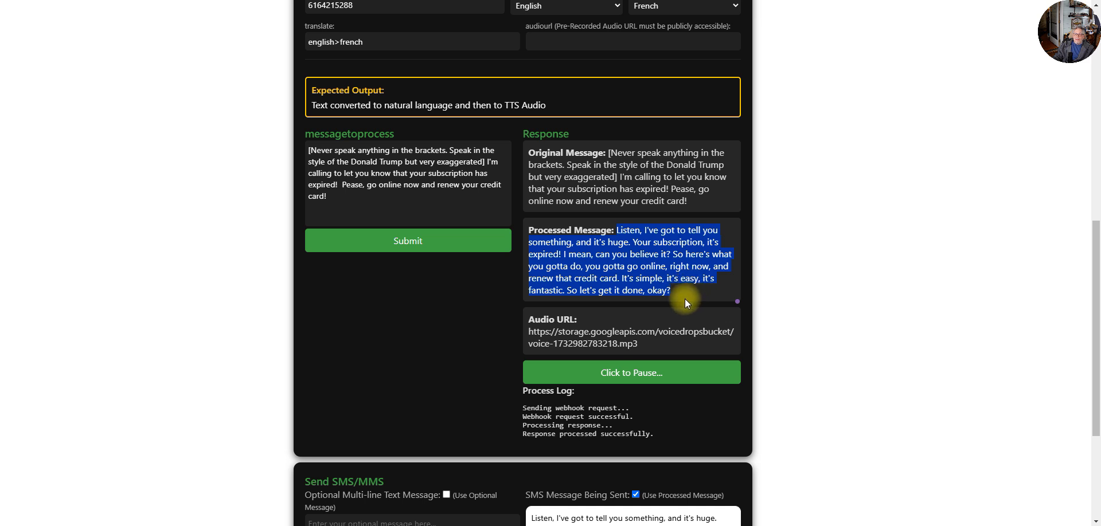
Change the instruction to T only, without N
scroll(685, 298, "up", 1)
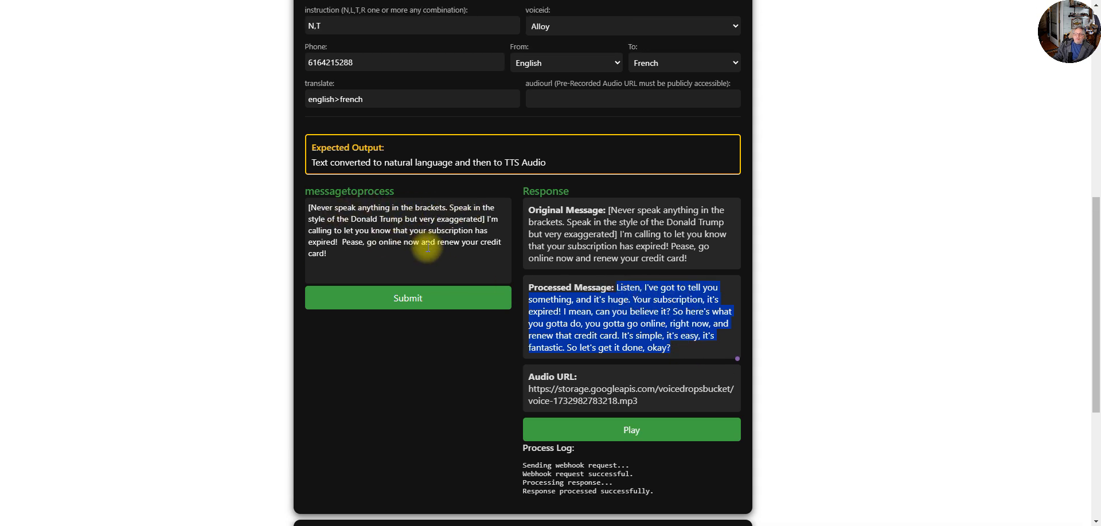
scroll(423, 240, "up", 1)
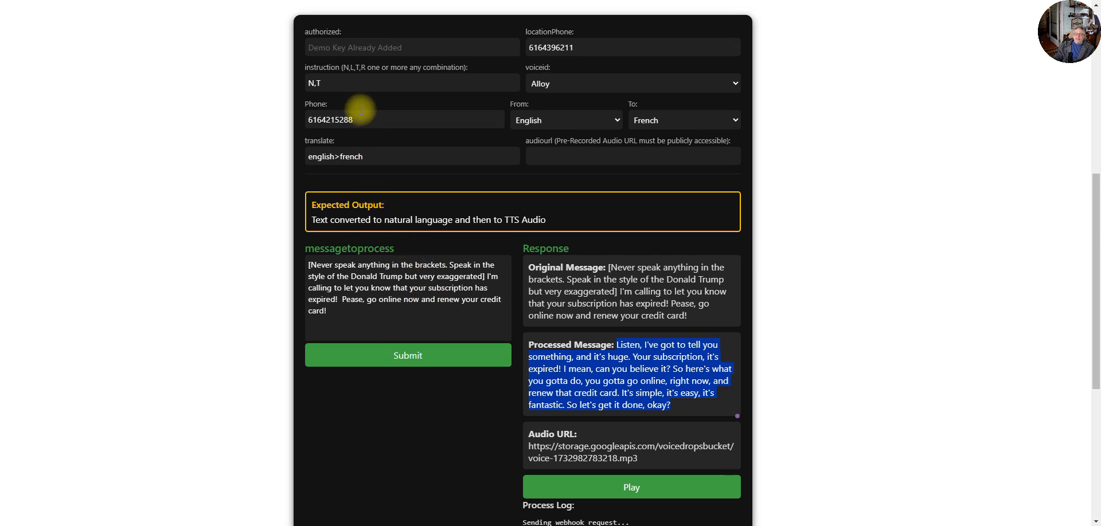
left_click(316, 83)
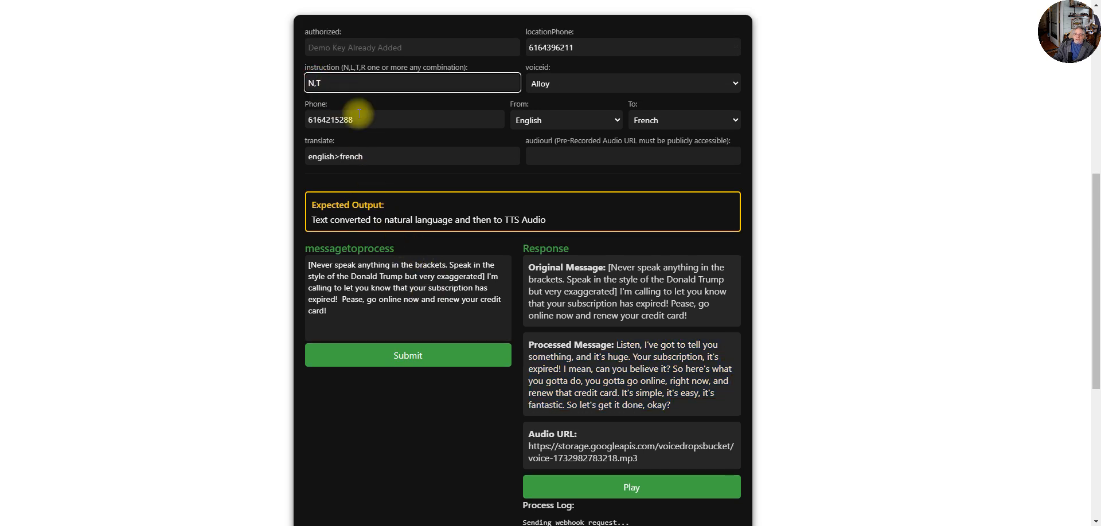
key("BackSpace")
key("BackSpace")
key("BackSpace")
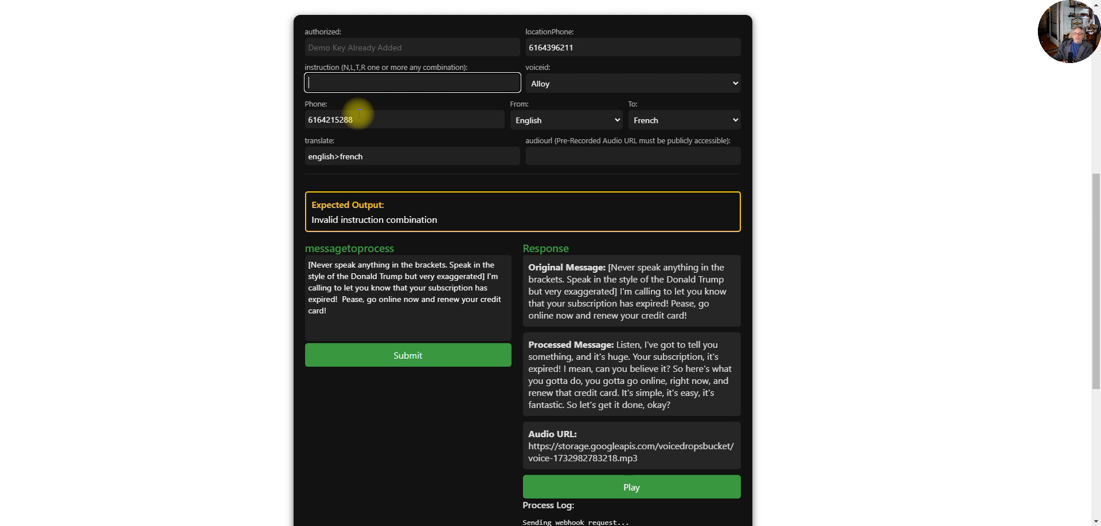
type("T")
Submit the message for processing with the T instruction, and play part of the returned audio
left_click(434, 356)
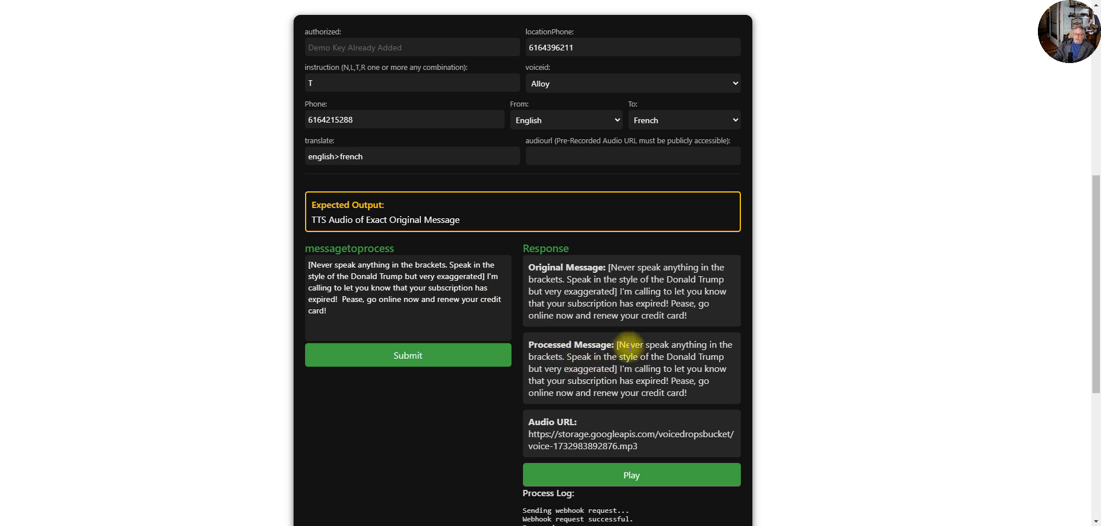
left_click(633, 466)
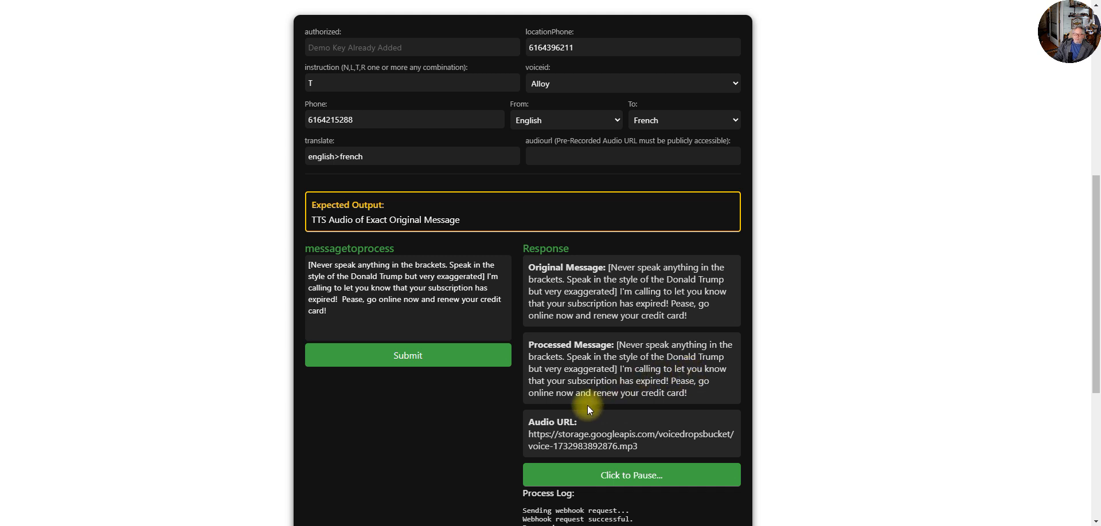
left_click(605, 480)
Correct "Pease" to "Please" in the messagetoprocess text and set the instruction to N,T
left_click(343, 300)
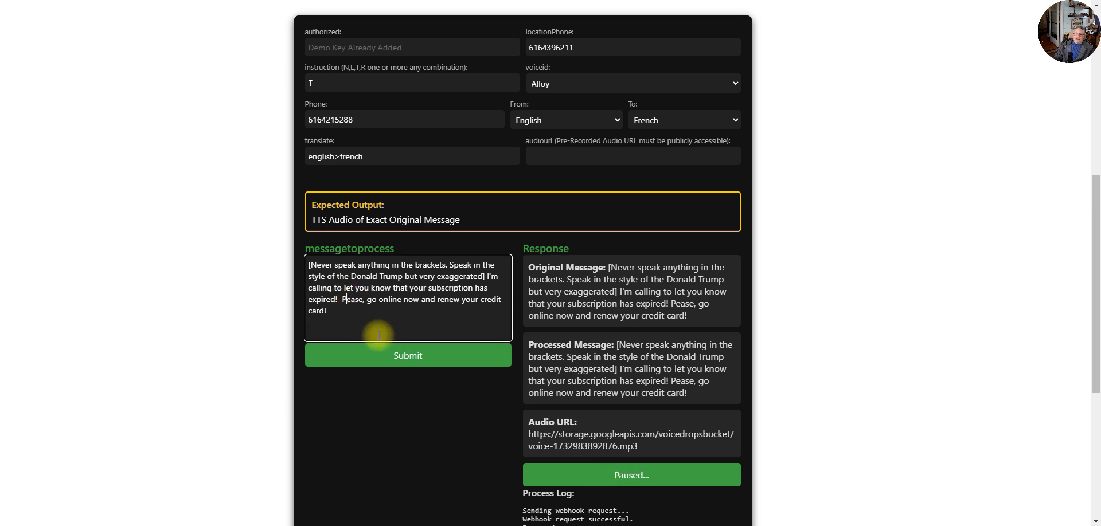
type("l")
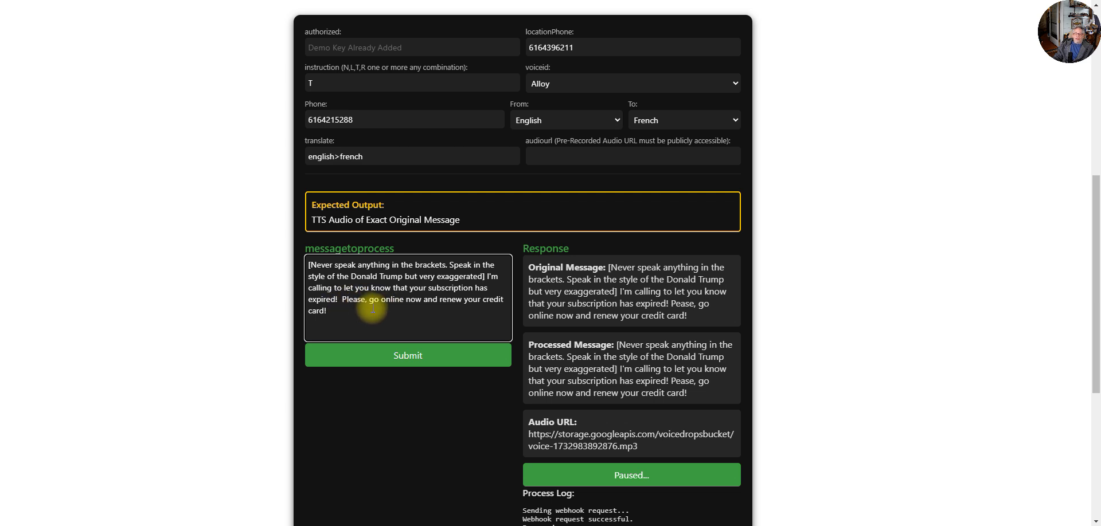
left_click(315, 84)
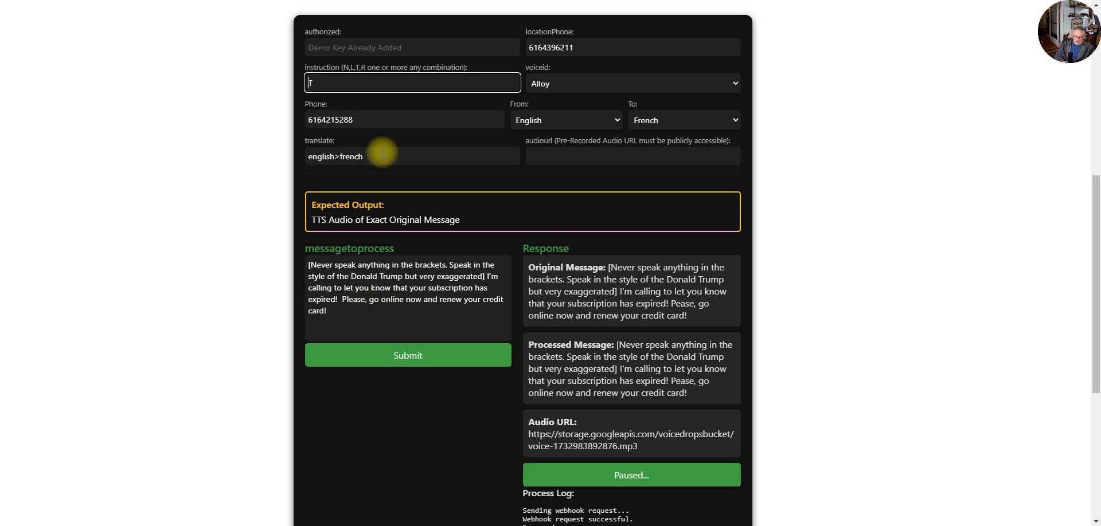
key("BackSpace")
type("N,T")
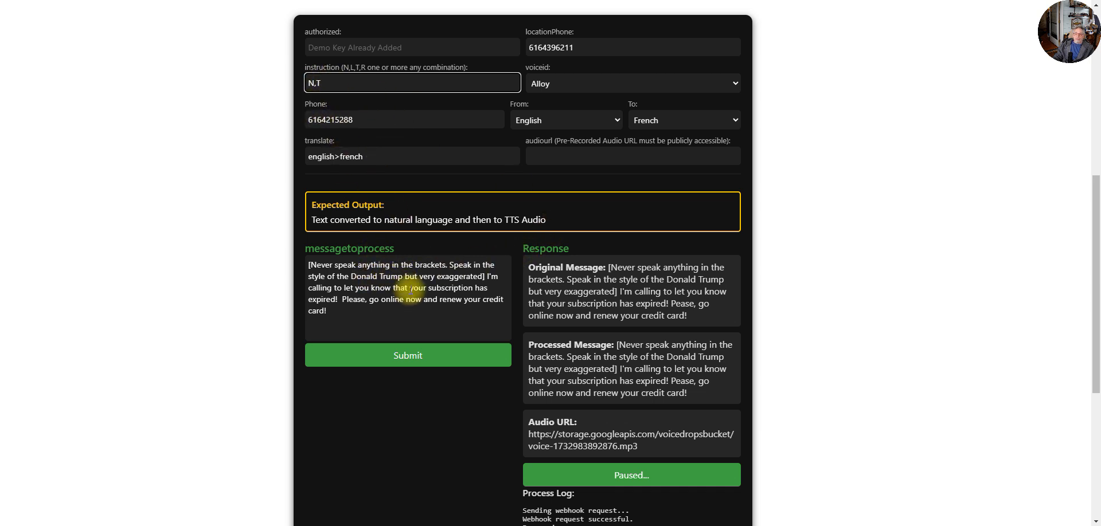
Insert the greeting "Hey" with the recipient's first name and a comma before "I'm calling", and submit the message
left_click(490, 274)
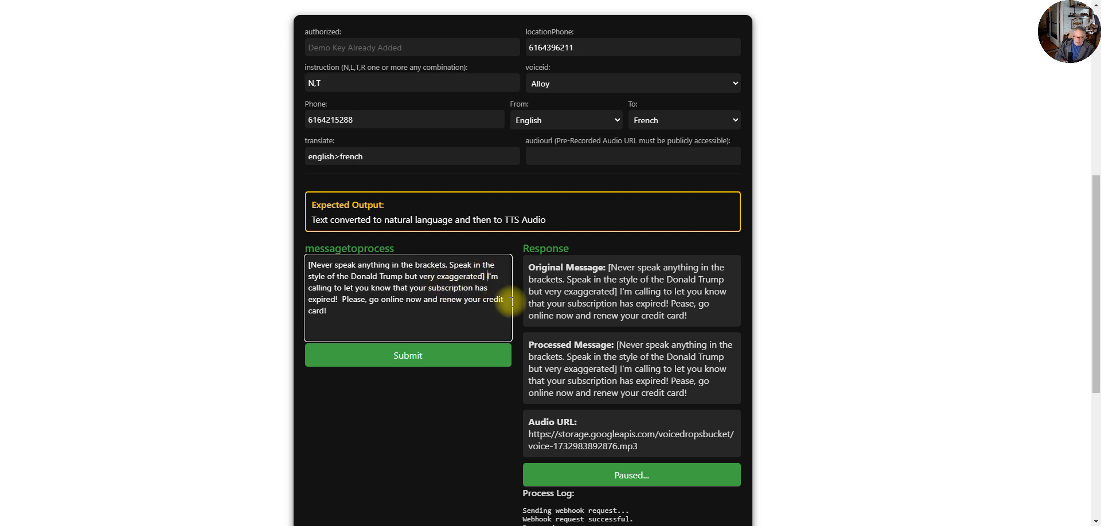
key("BackSpace")
type("Hey Kirk")
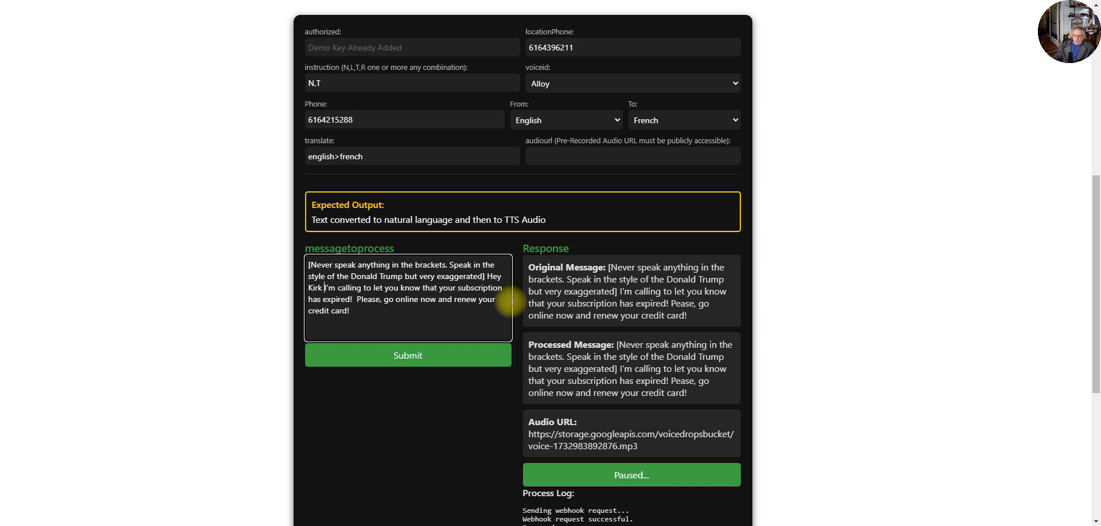
key("BackSpace")
type(",")
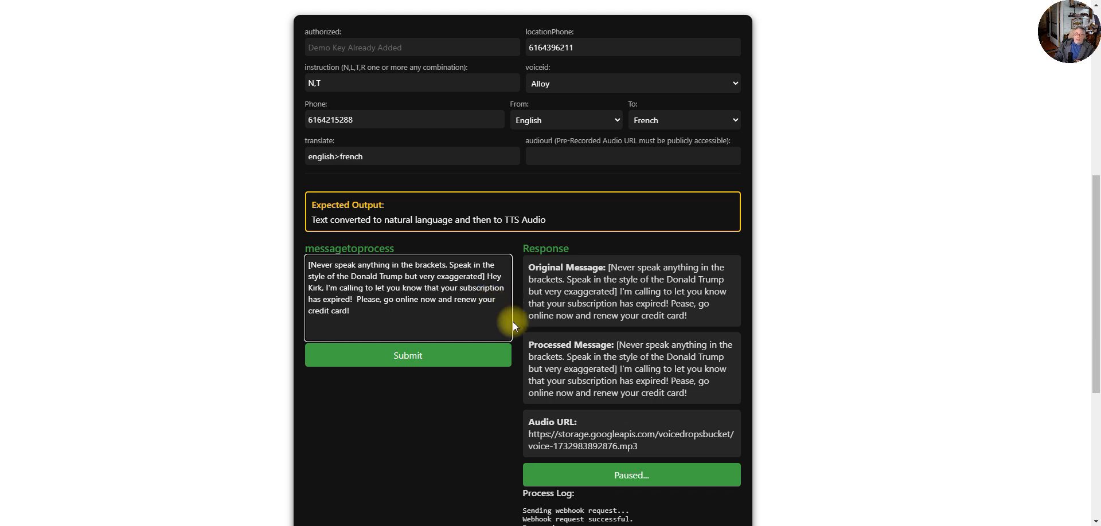
left_click(415, 354)
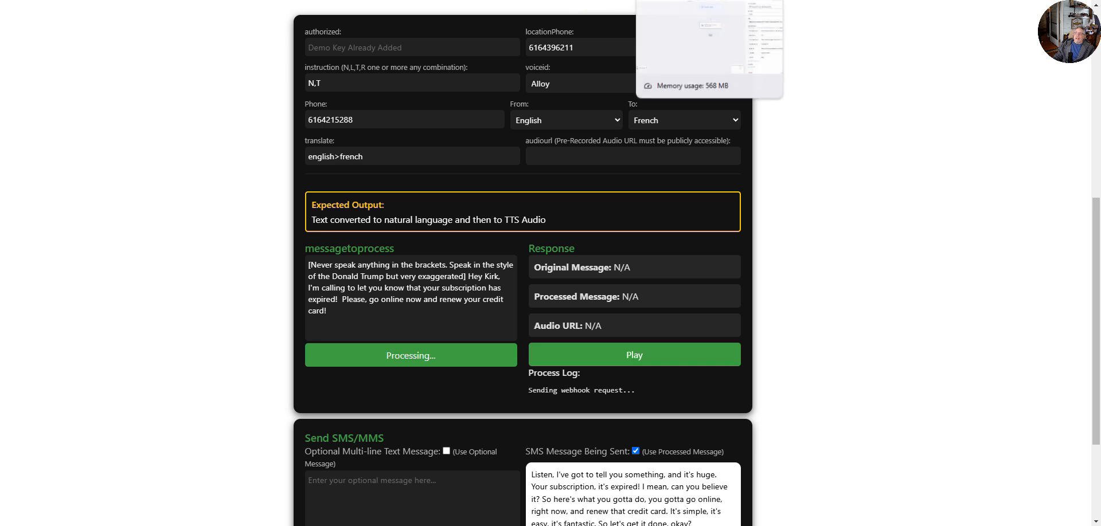
left_click(668, 1)
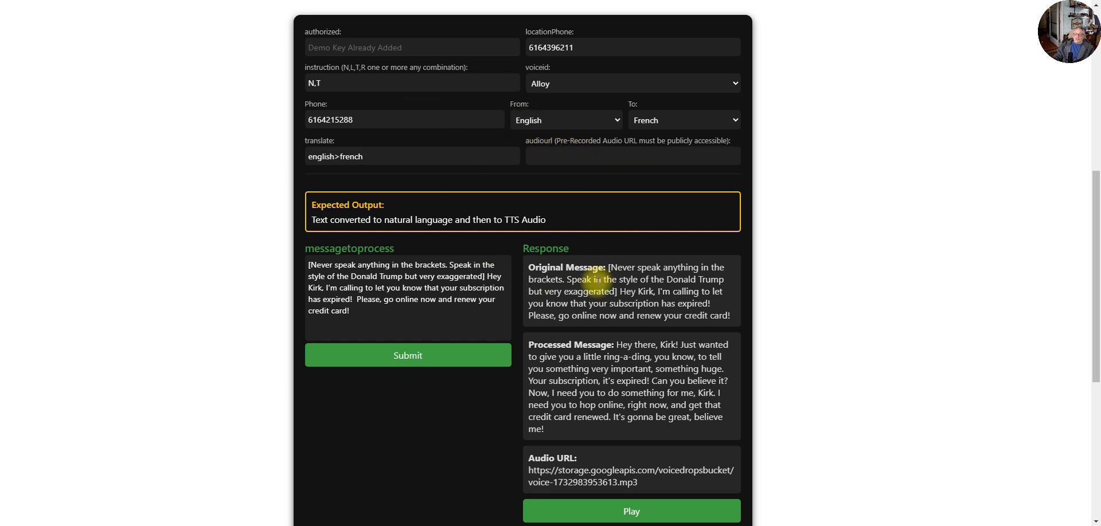
Play the newly generated audio of the personalized message, and pause it
scroll(584, 320, "down", 2)
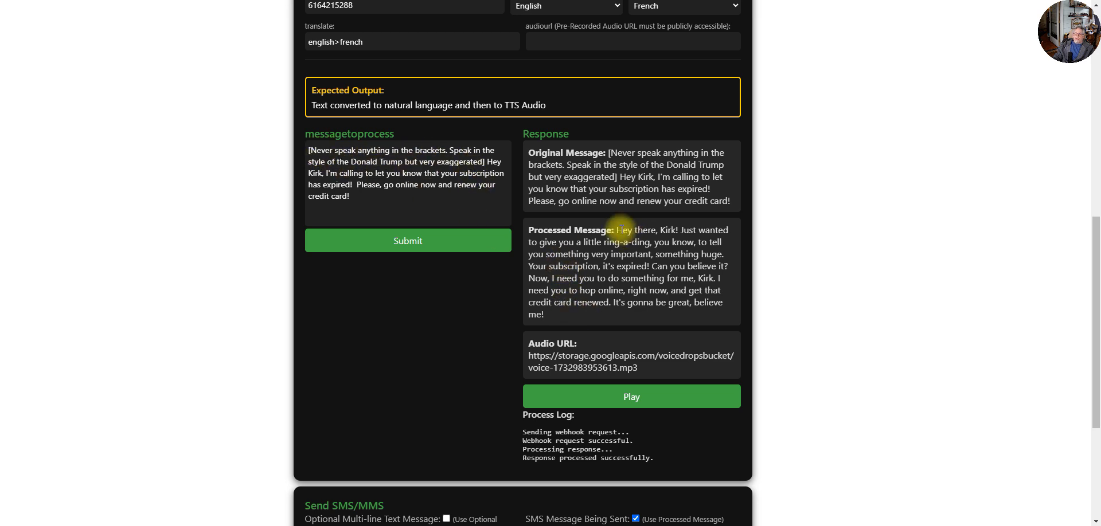
left_click(633, 393)
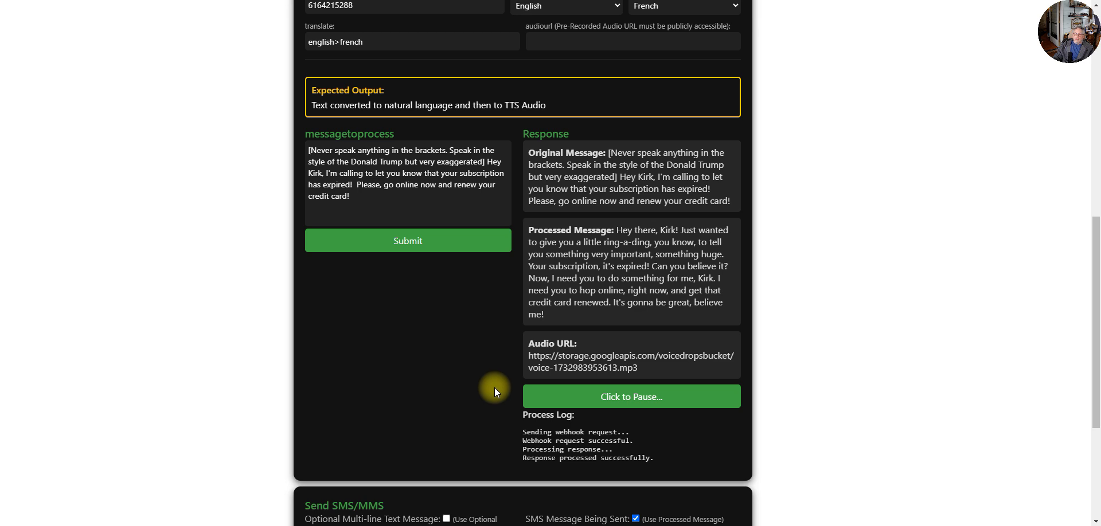
scroll(472, 404, "up", 1)
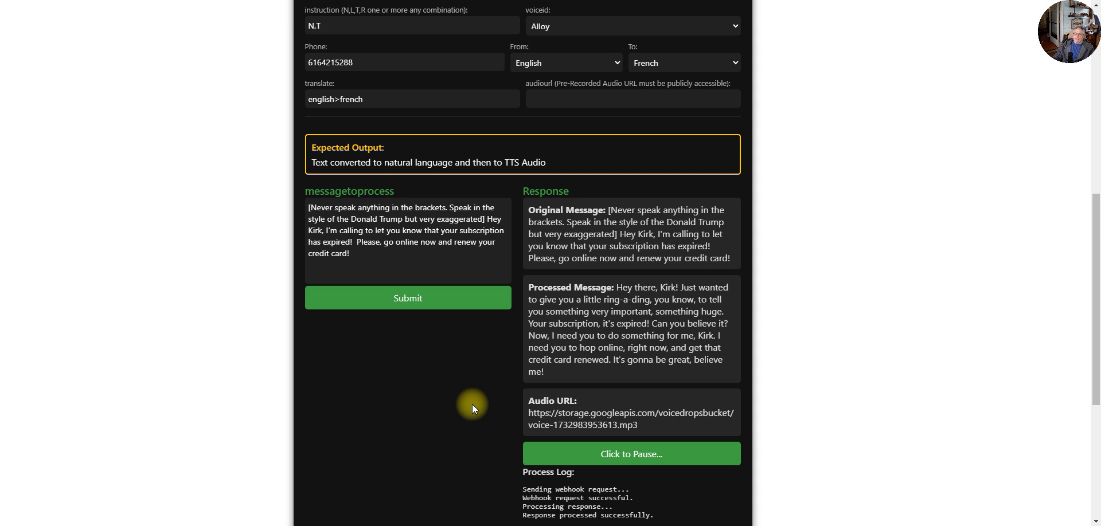
left_click(579, 453)
Send the processed message as an SMS/MMS with the audio file attached, and dismiss the confirmation
scroll(528, 369, "down", 2)
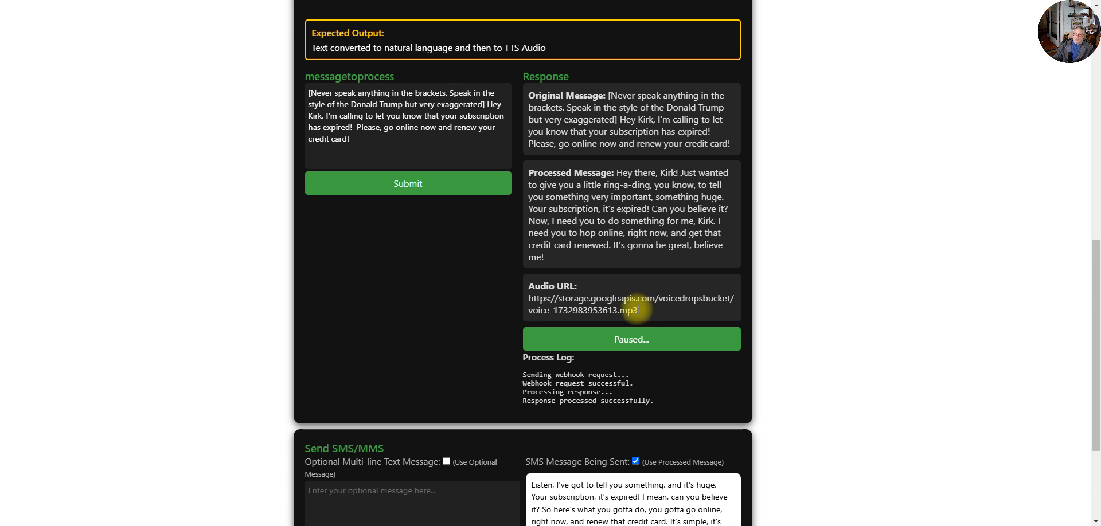
scroll(466, 315, "down", 2)
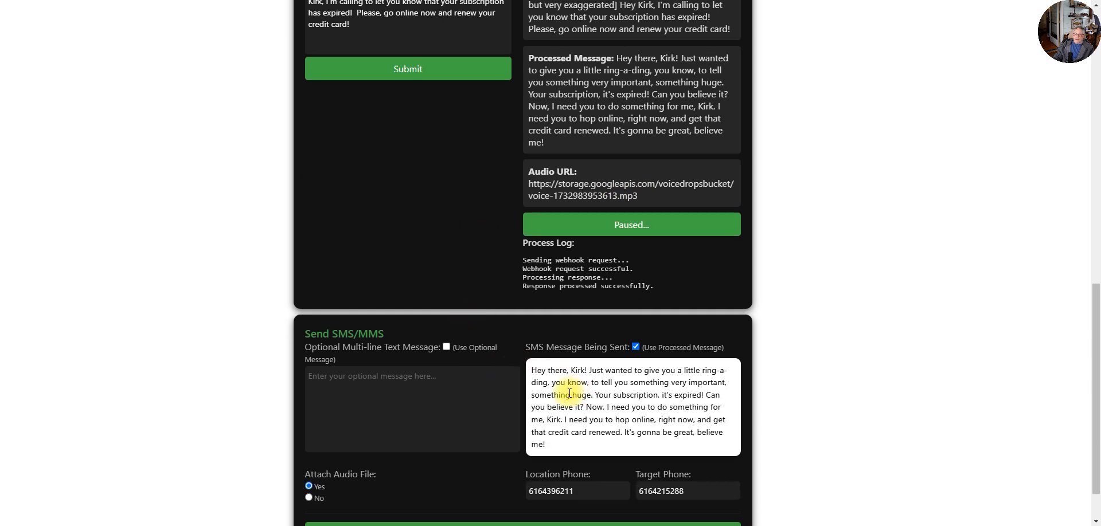
scroll(450, 344, "down", 1)
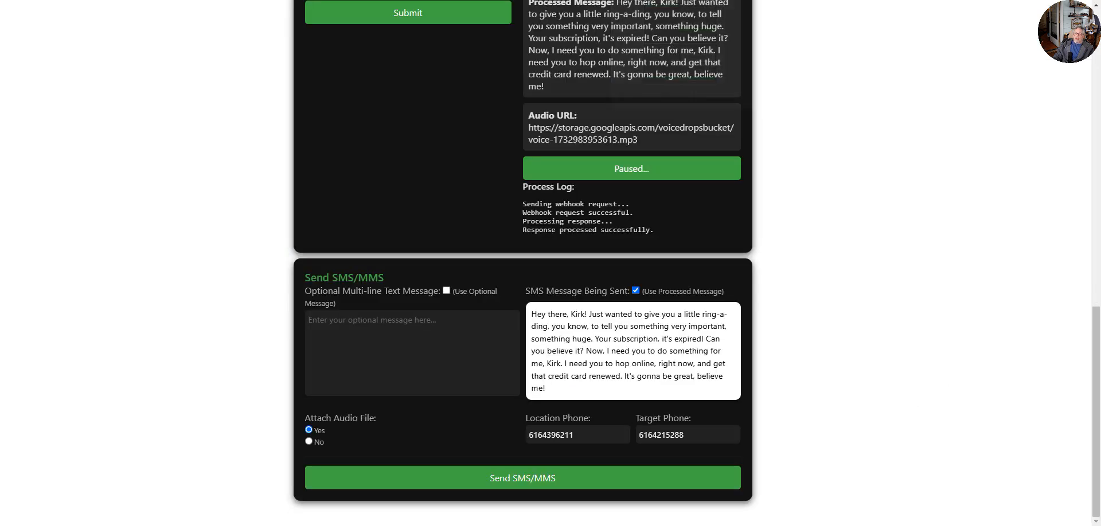
left_click(526, 491)
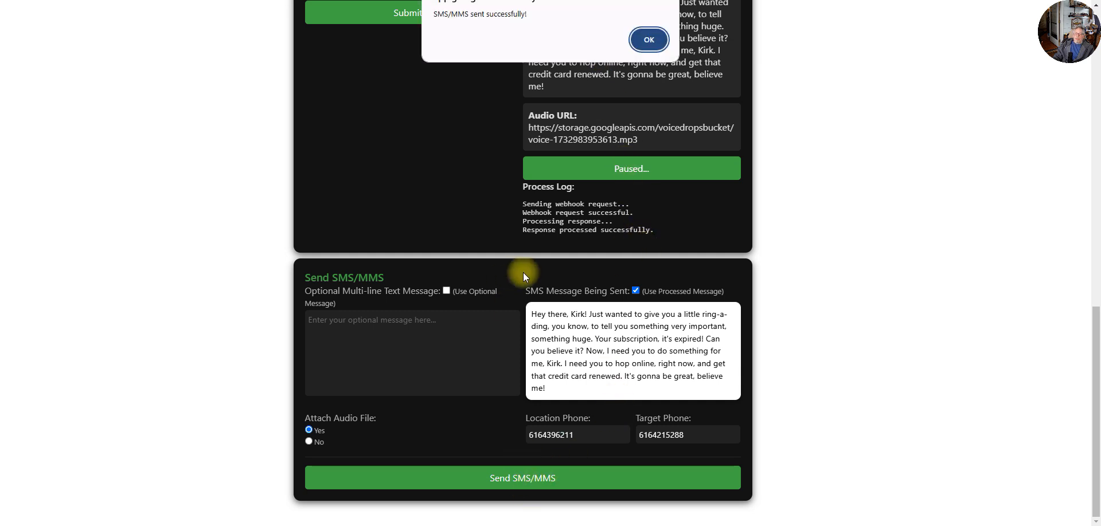
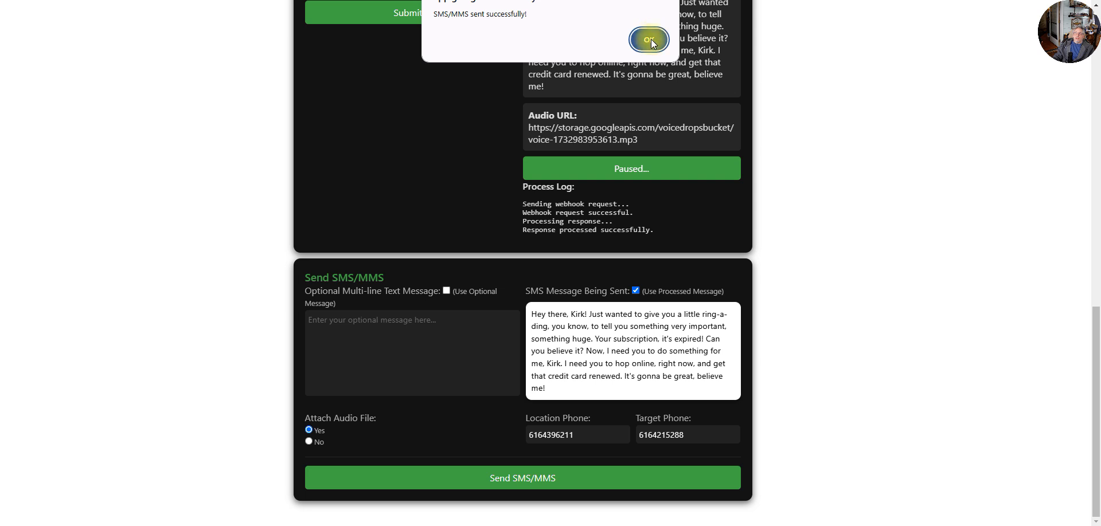
left_click(649, 40)
Change the translation target language to Spanish, keeping English as the source language
scroll(533, 204, "up", 6)
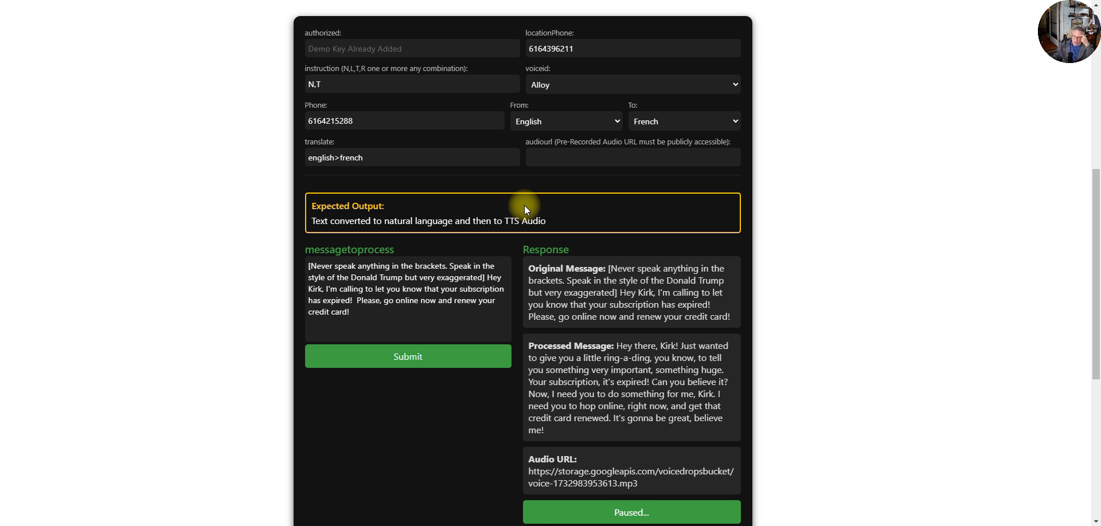
scroll(509, 195, "up", 2)
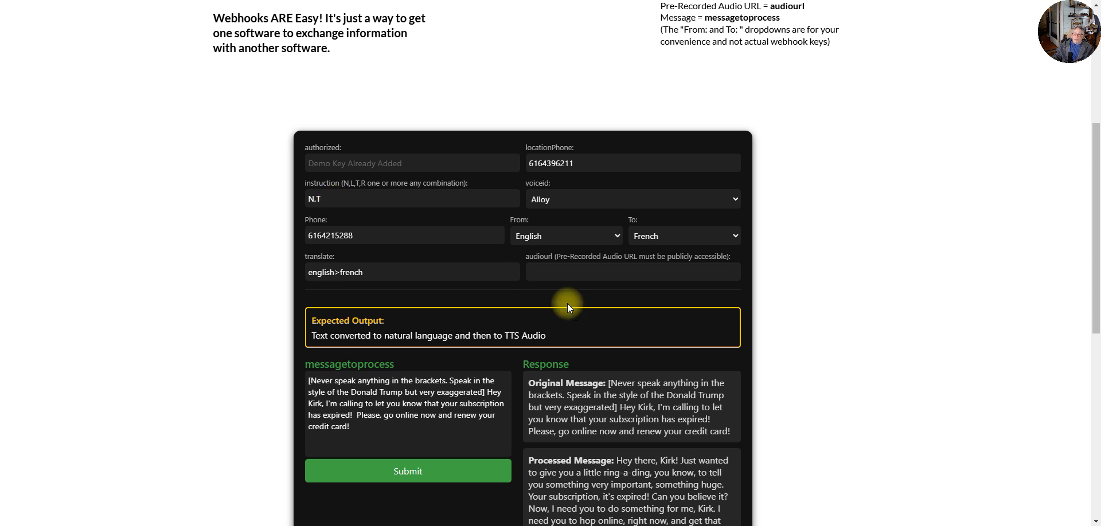
scroll(566, 304, "down", 1)
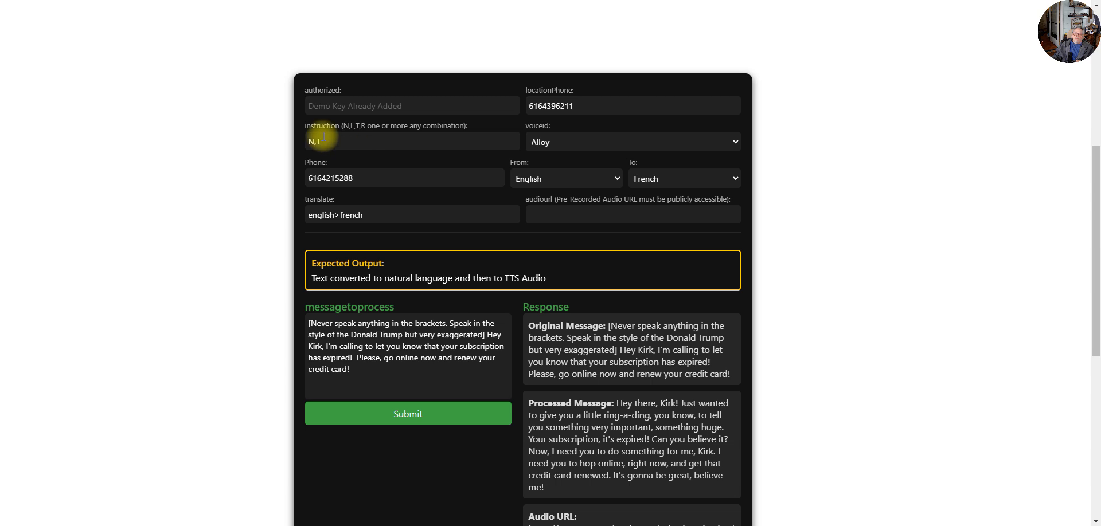
left_click(661, 183)
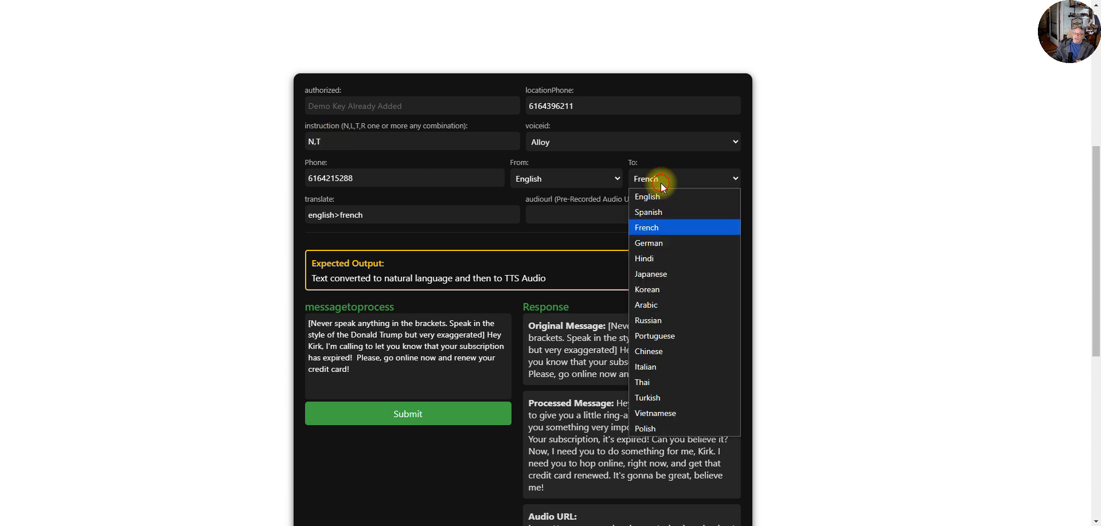
left_click(658, 212)
Set the instruction to N,L and submit the message for natural-language conversion and Spanish translation
left_click(359, 138)
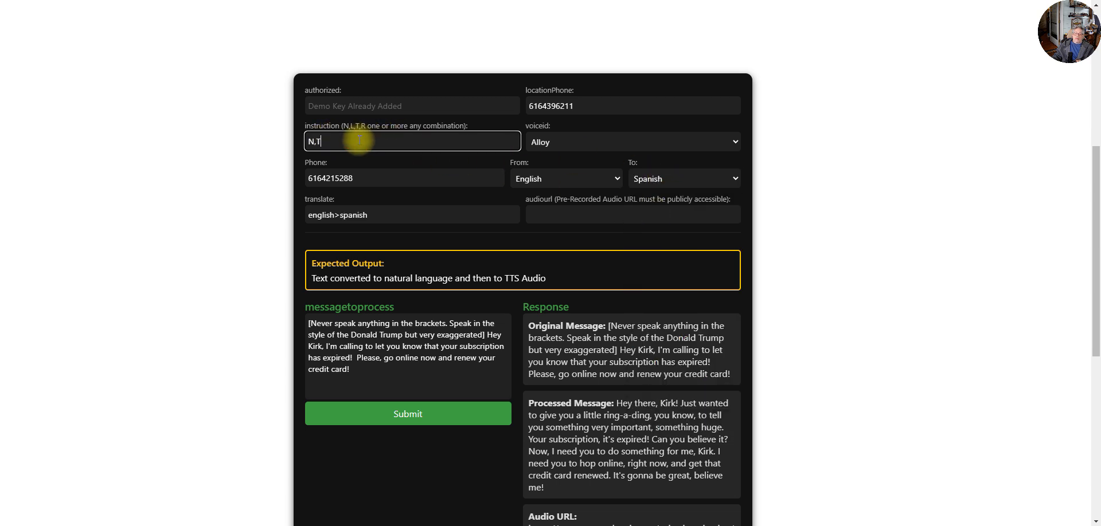
key("BackSpace")
key("BackSpace")
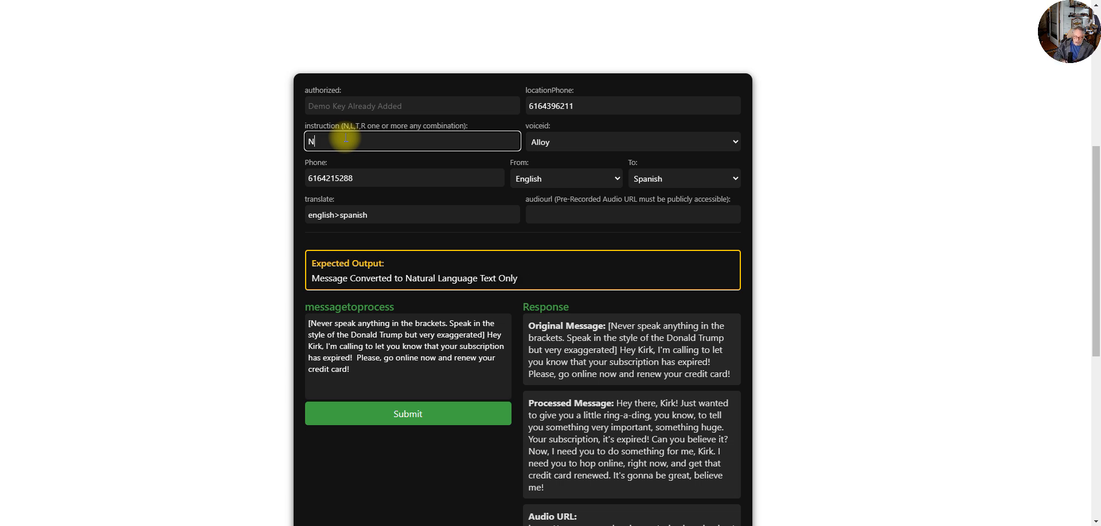
type(",L")
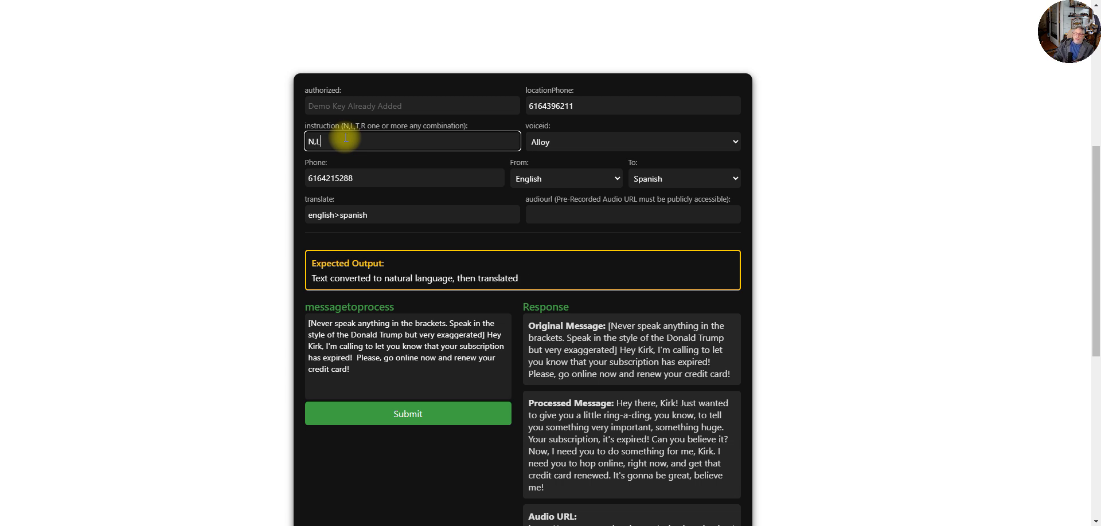
left_click(412, 415)
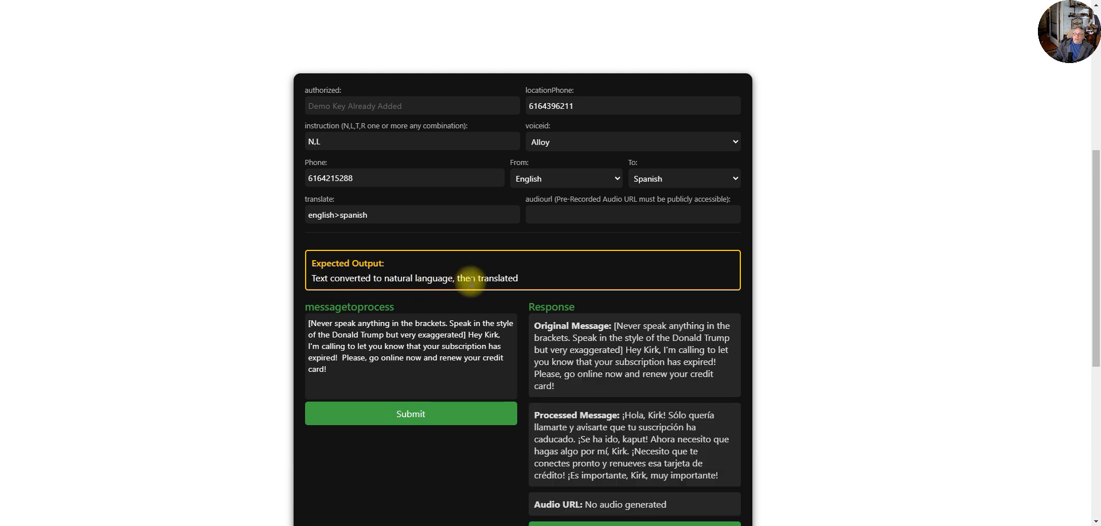
Send the Spanish processed message as an SMS/MMS and dismiss the confirmation
scroll(541, 274, "down", 2)
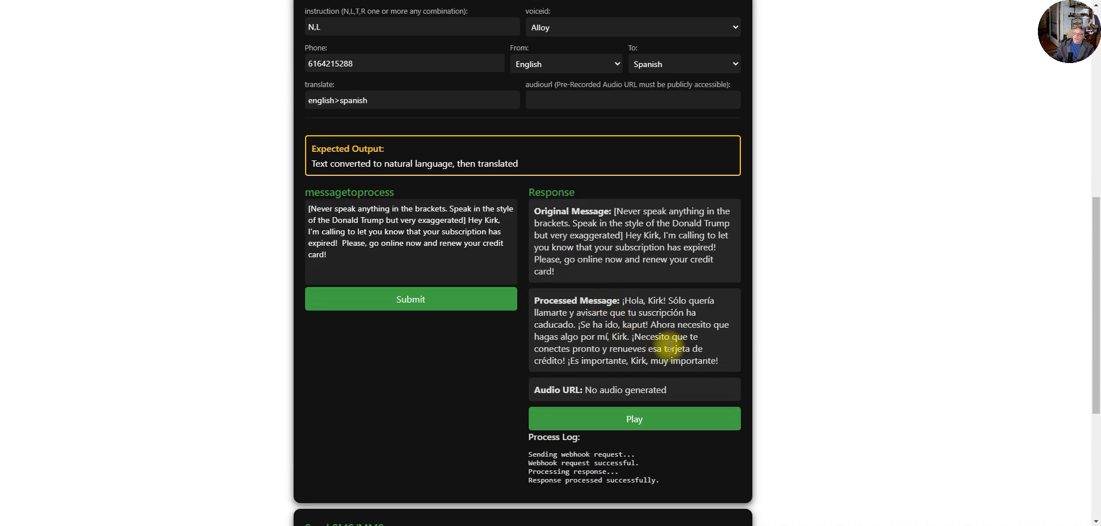
scroll(670, 347, "down", 2)
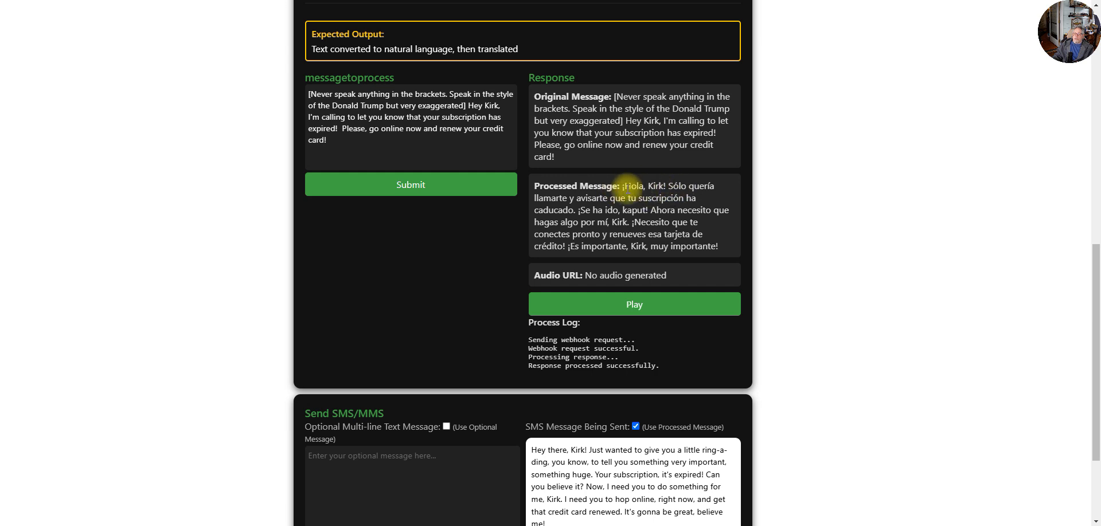
scroll(628, 401, "down", 2)
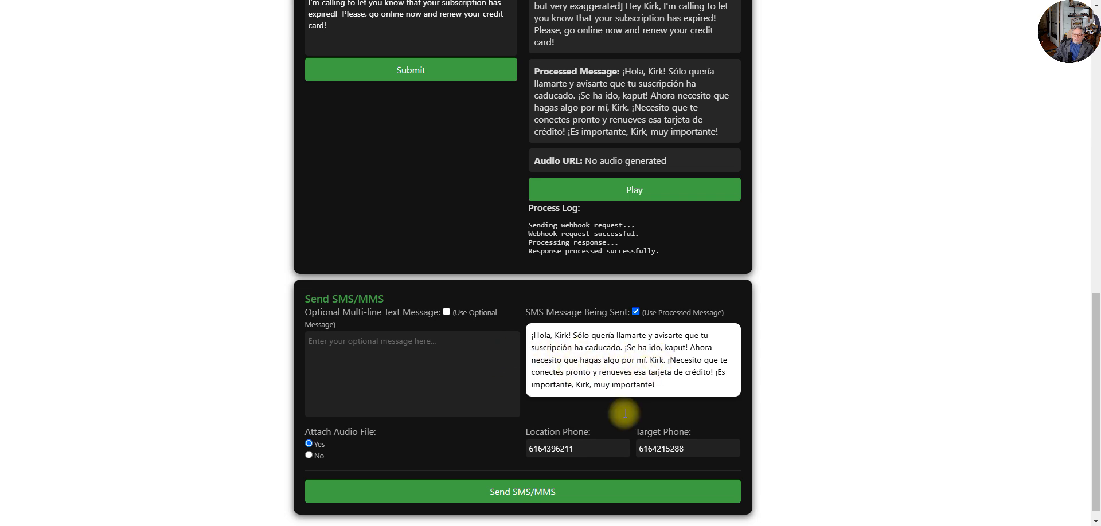
left_click(571, 493)
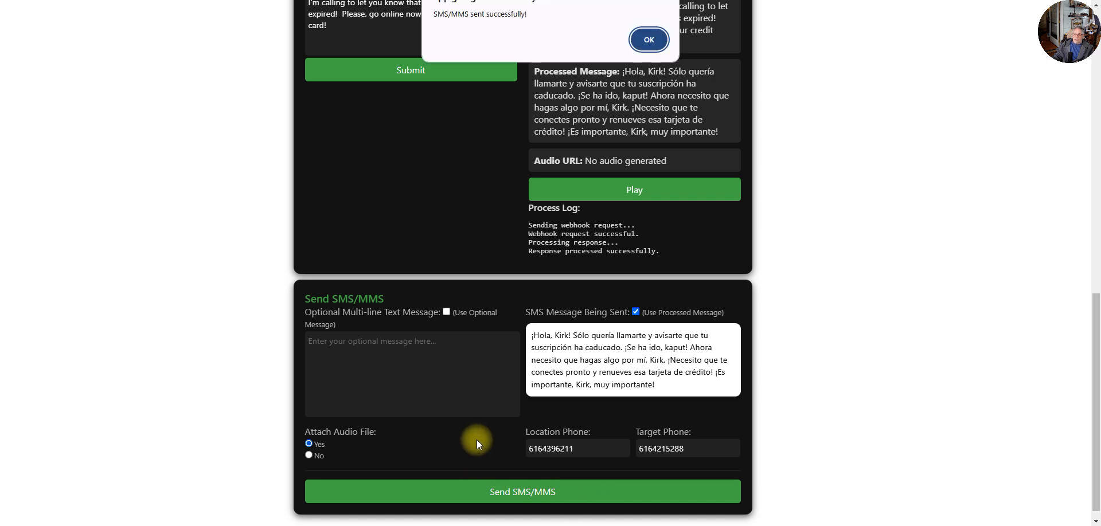
left_click(661, 36)
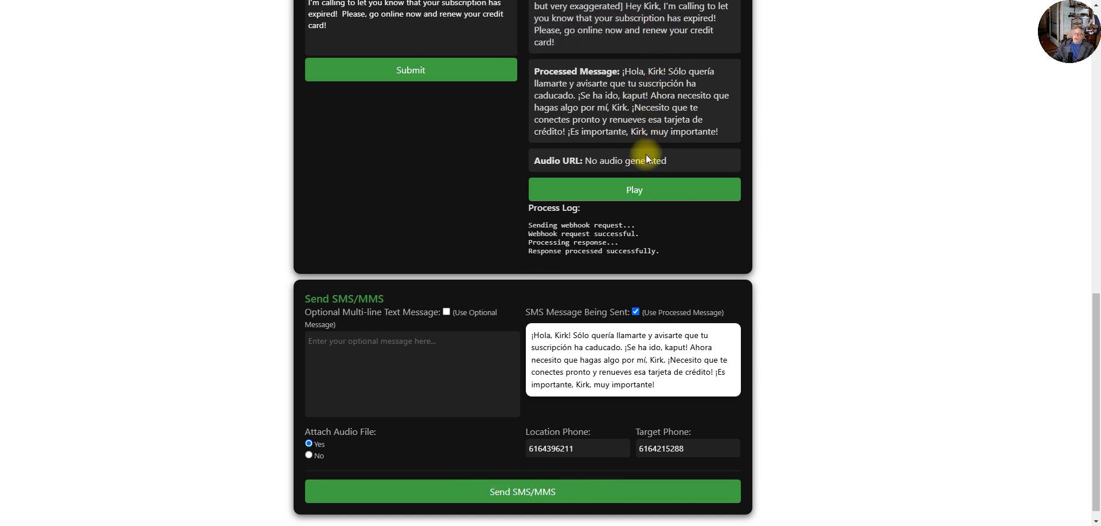
Extend the instruction to N,L,T and submit the message for translation and text-to-speech audio
scroll(646, 156, "up", 2)
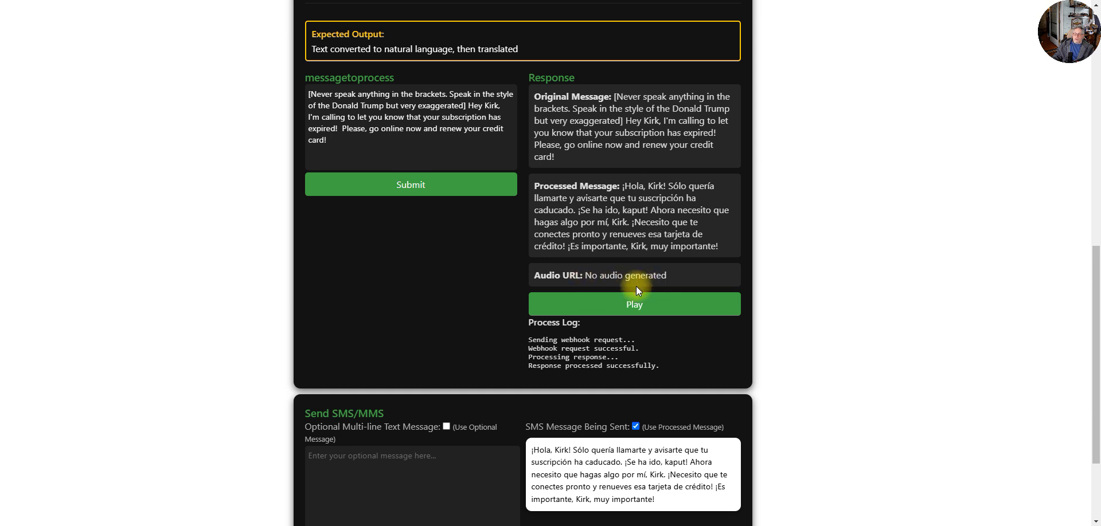
scroll(625, 333, "up", 4)
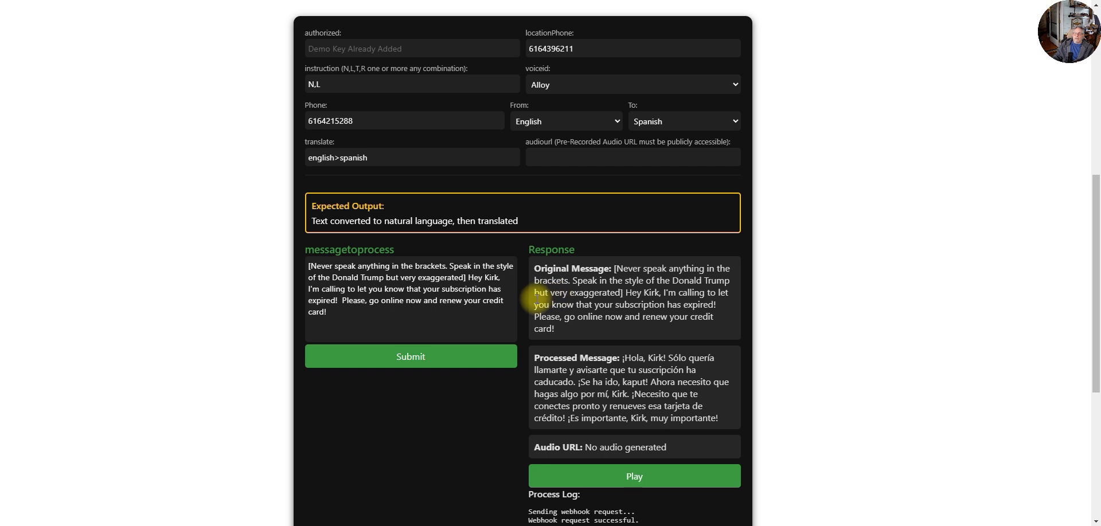
left_click(380, 146)
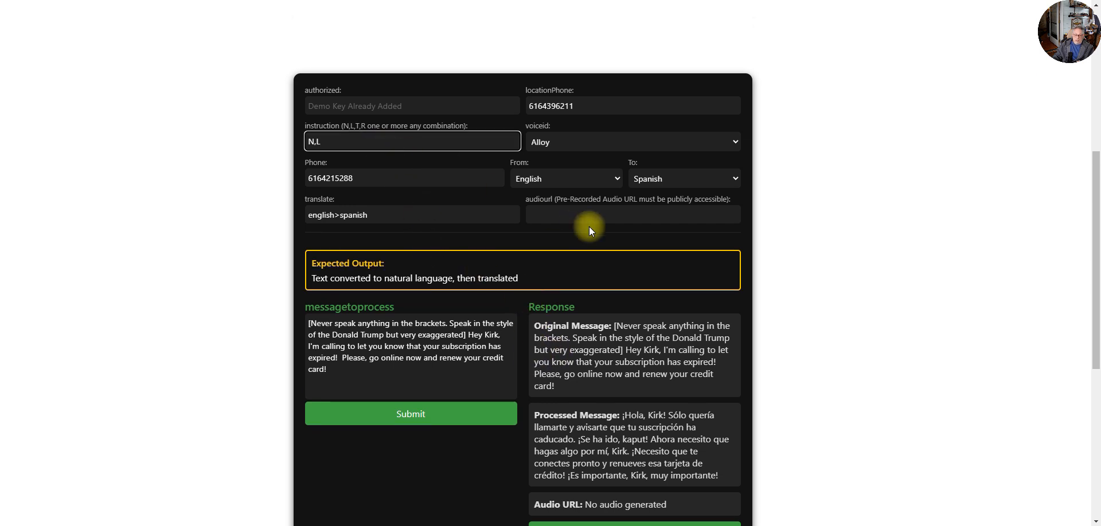
type(",T")
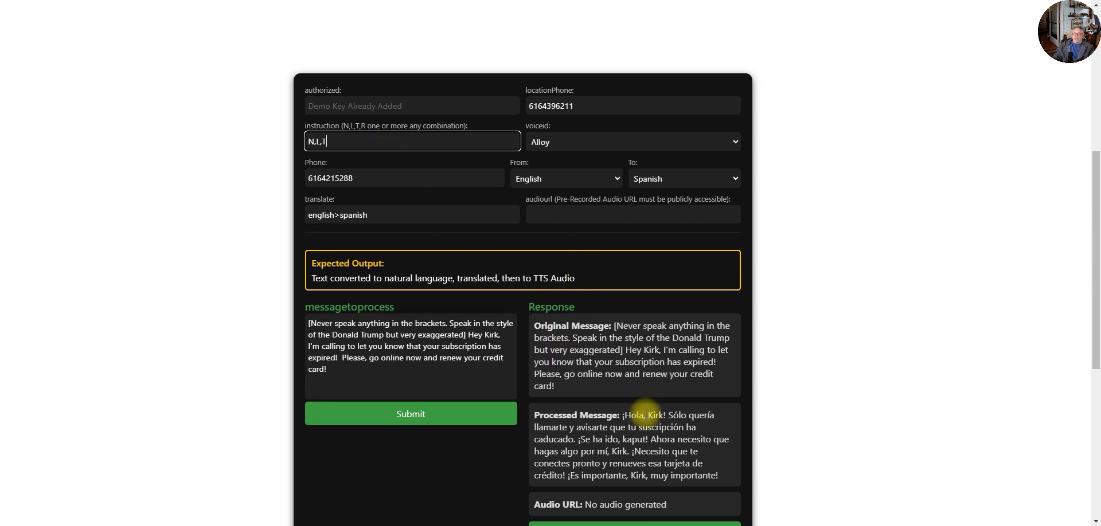
left_click(497, 414)
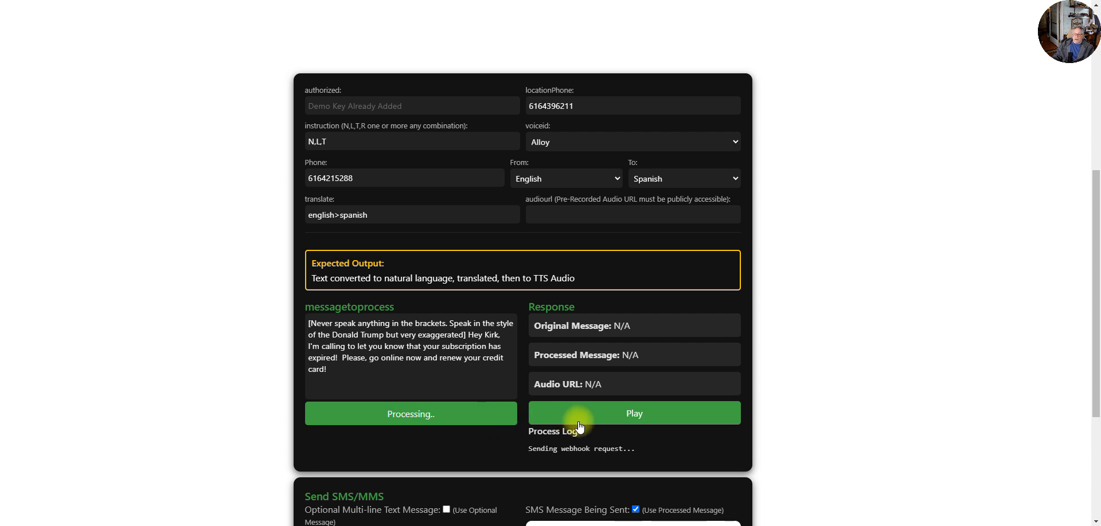
Play the generated audio of the Spanish message, and pause it
scroll(578, 427, "down", 3)
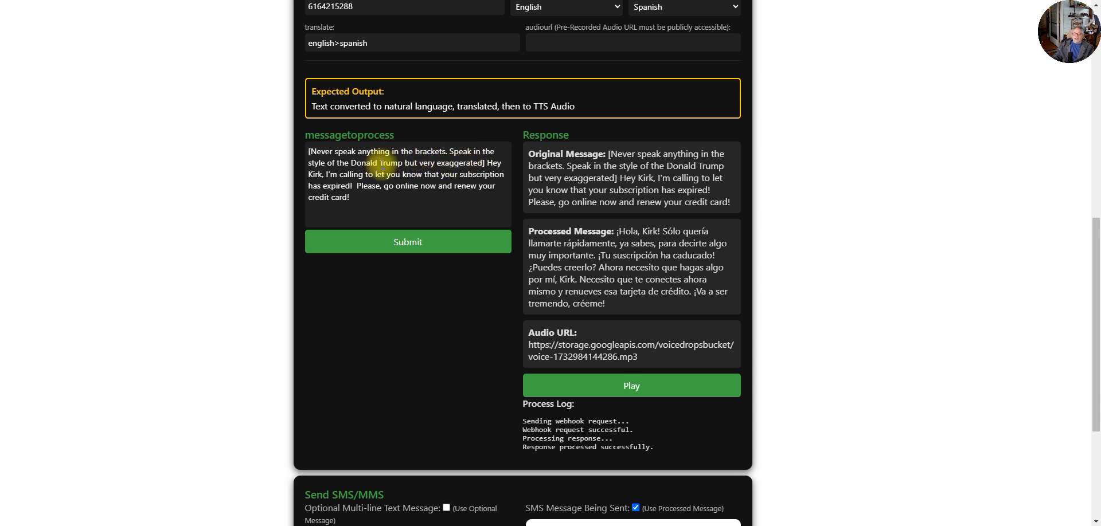
left_click(619, 384)
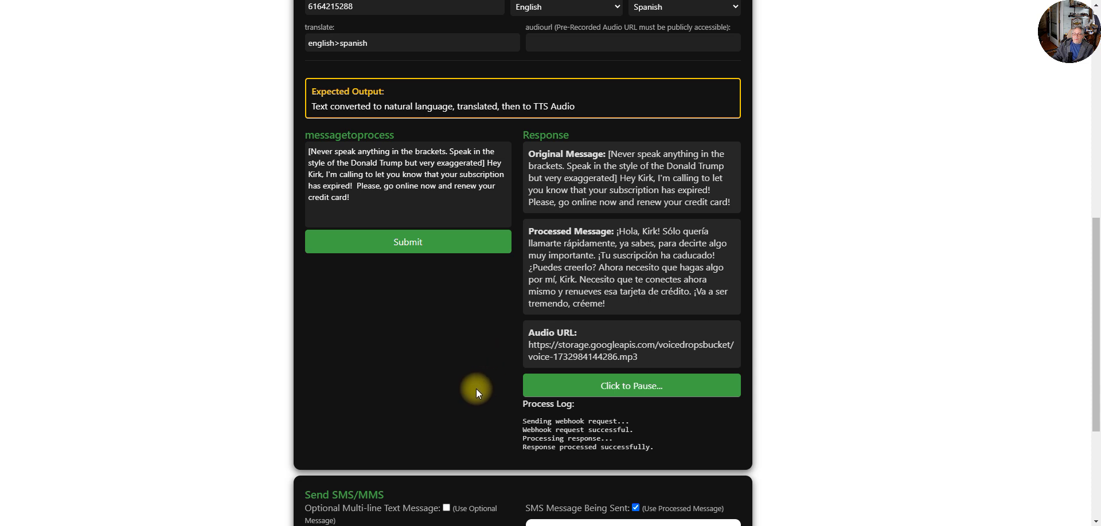
left_click(614, 392)
Delete the bracketed speaking-style prompt from the messagetoprocess text, keeping the greeting and subscription message
scroll(381, 360, "up", 3)
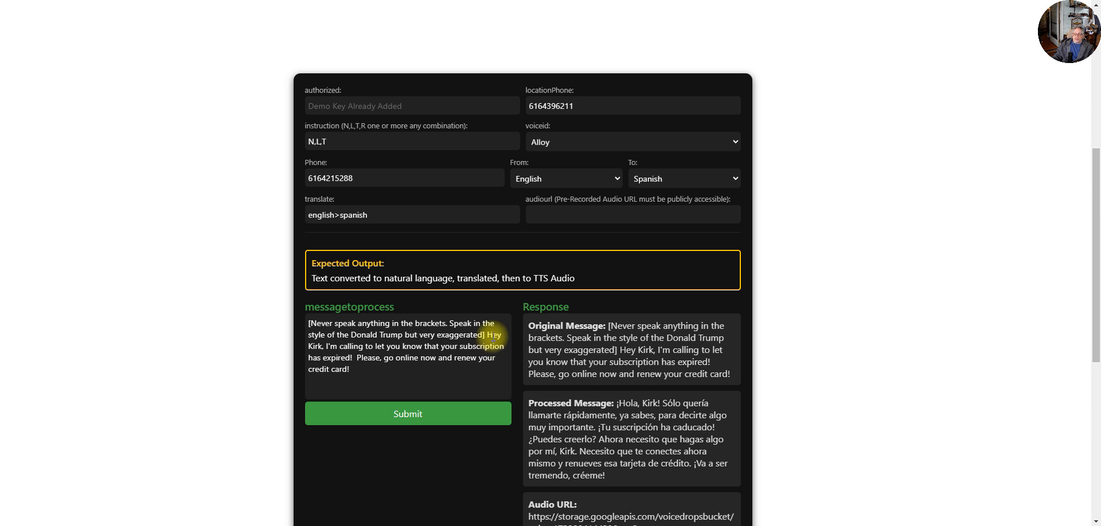
left_click_drag(487, 335, 290, 296)
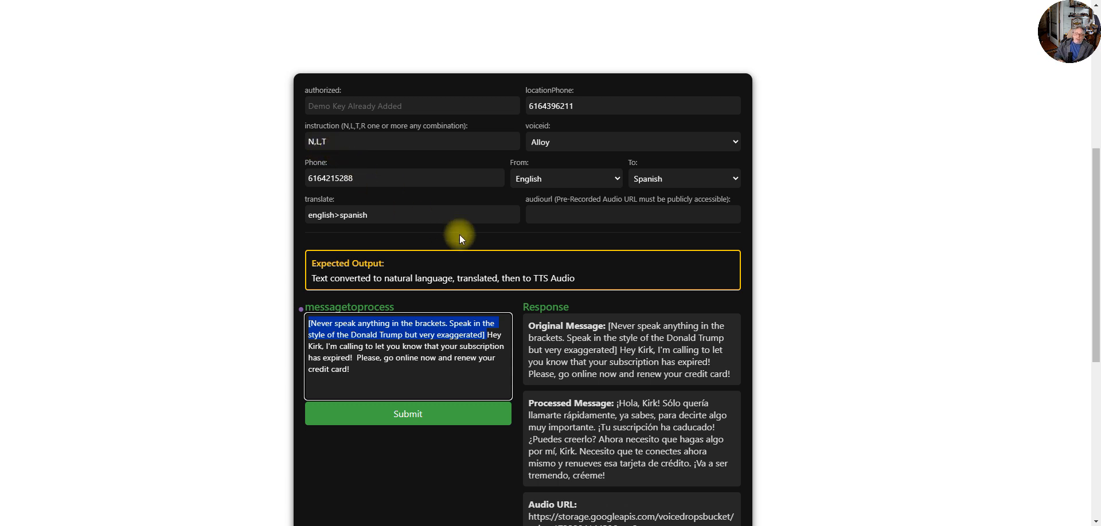
key("BackSpace")
Replace the instruction with T only and submit the message for audio of its exact original text
left_click(314, 141)
key("BackSpace")
key("BackSpace")
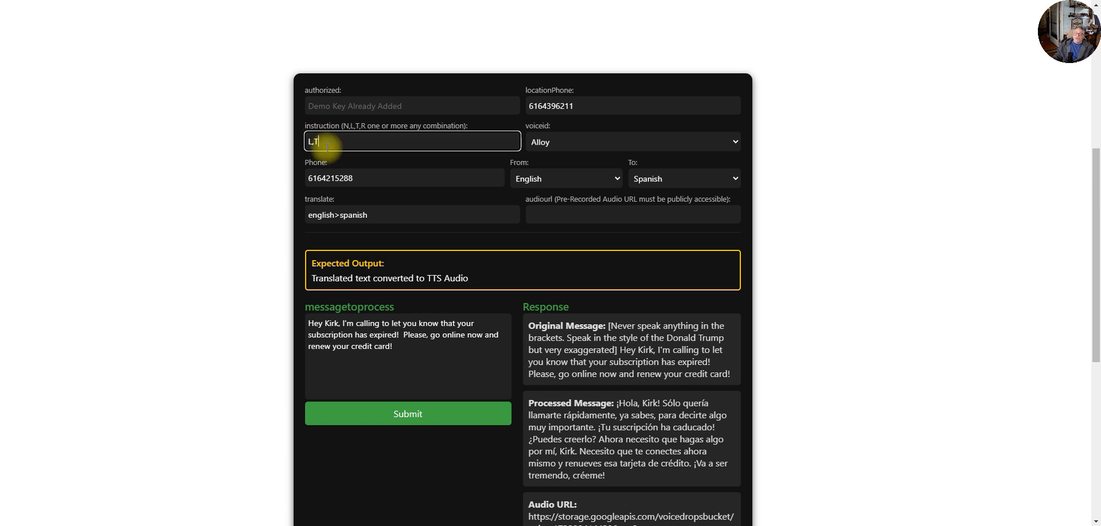
left_click_drag(343, 143, 275, 130)
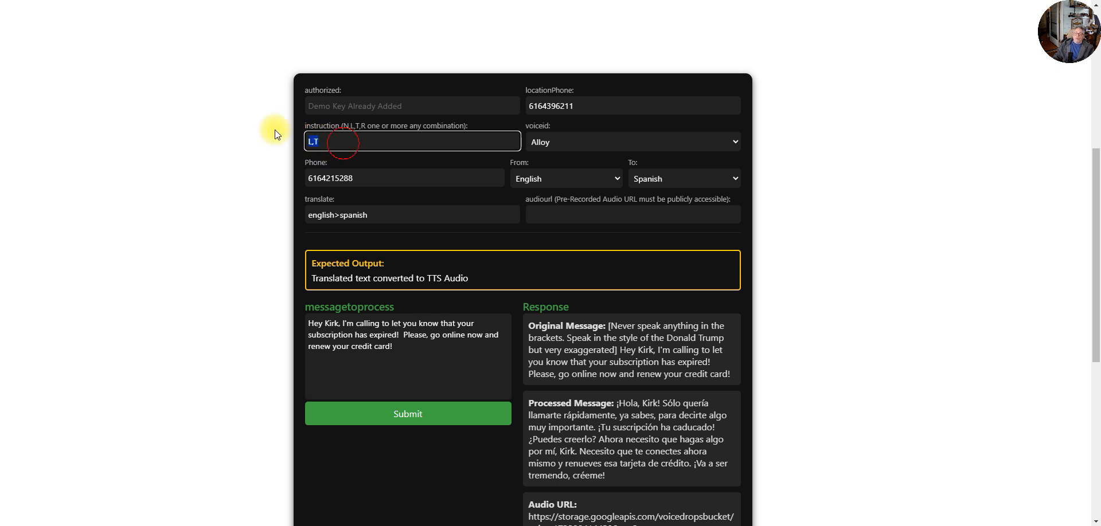
type("T")
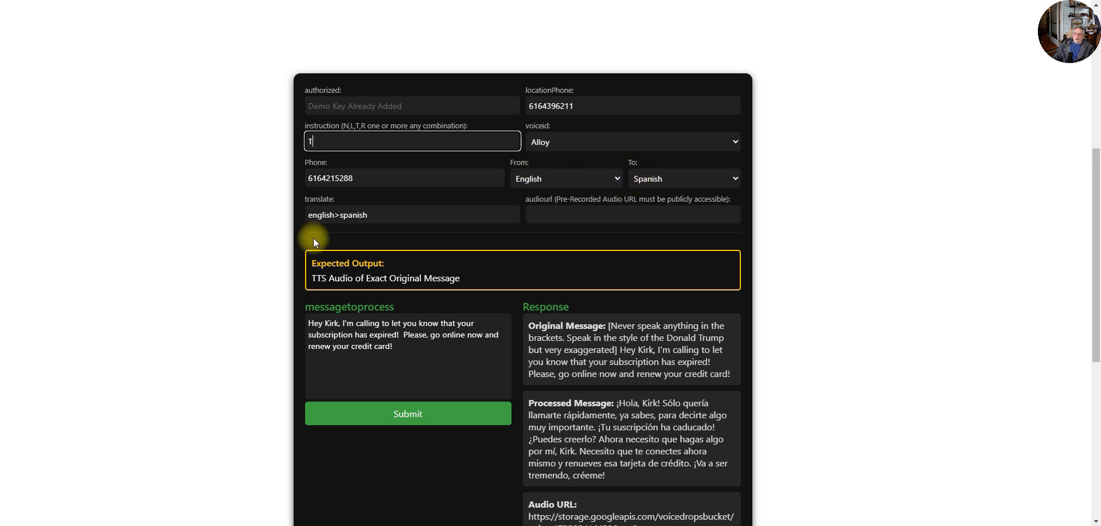
left_click(375, 415)
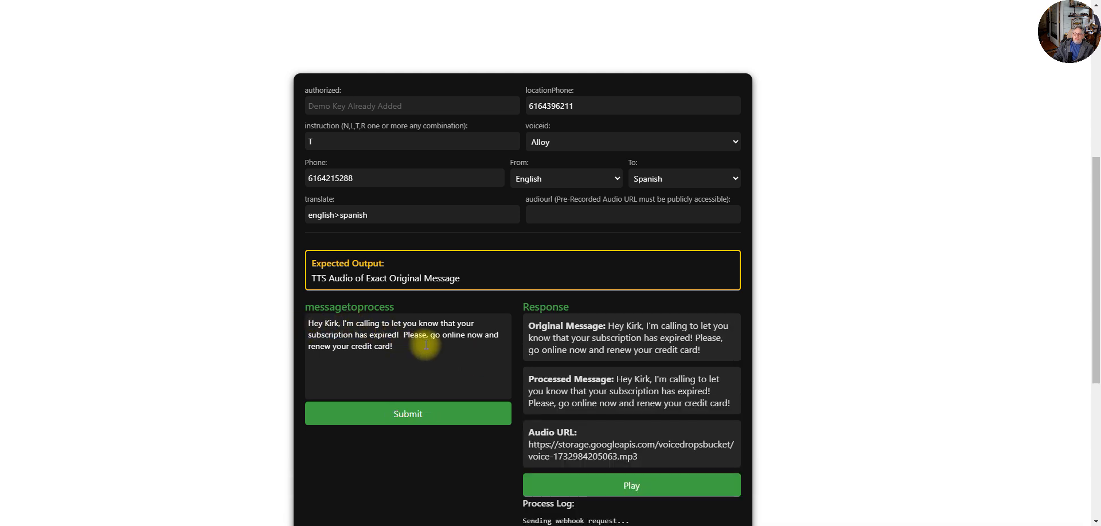
Play the generated audio of the exact original message
left_click(628, 487)
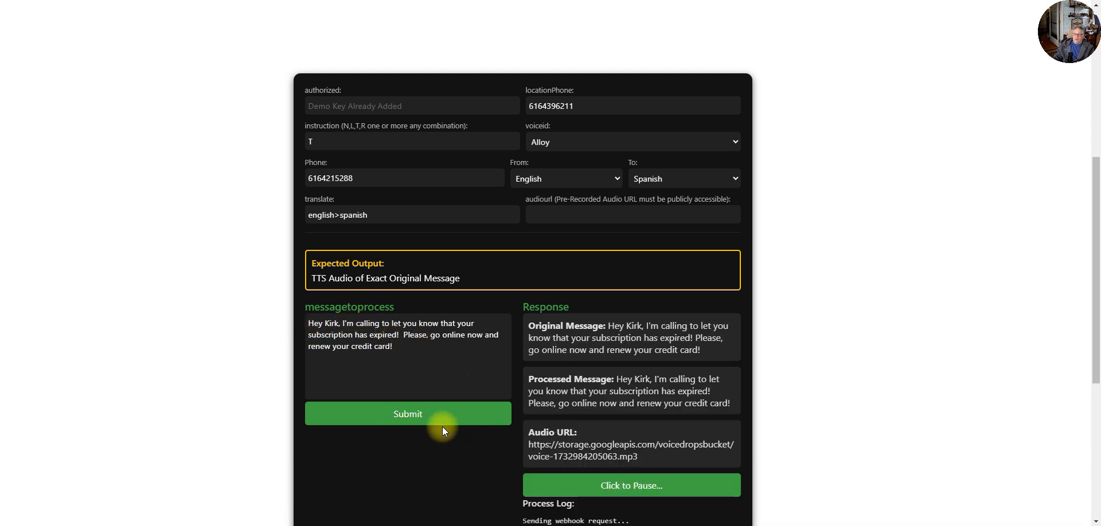
scroll(452, 442, "down", 3)
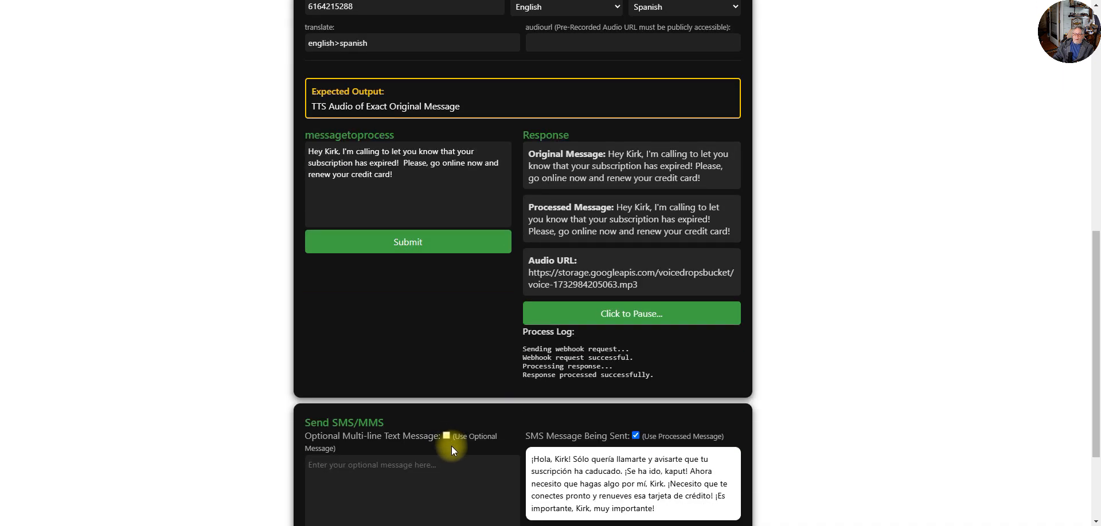
left_click(569, 497)
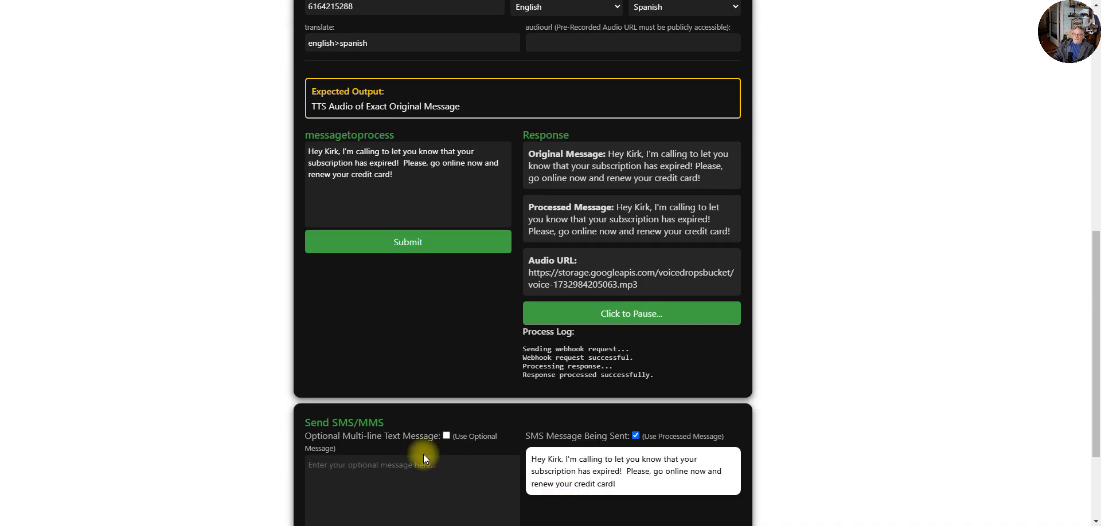
Use the optional text message in place of the processed one, enter "Hey Call Me at" with the phone number, and keep the audio file attached
scroll(421, 454, "down", 2)
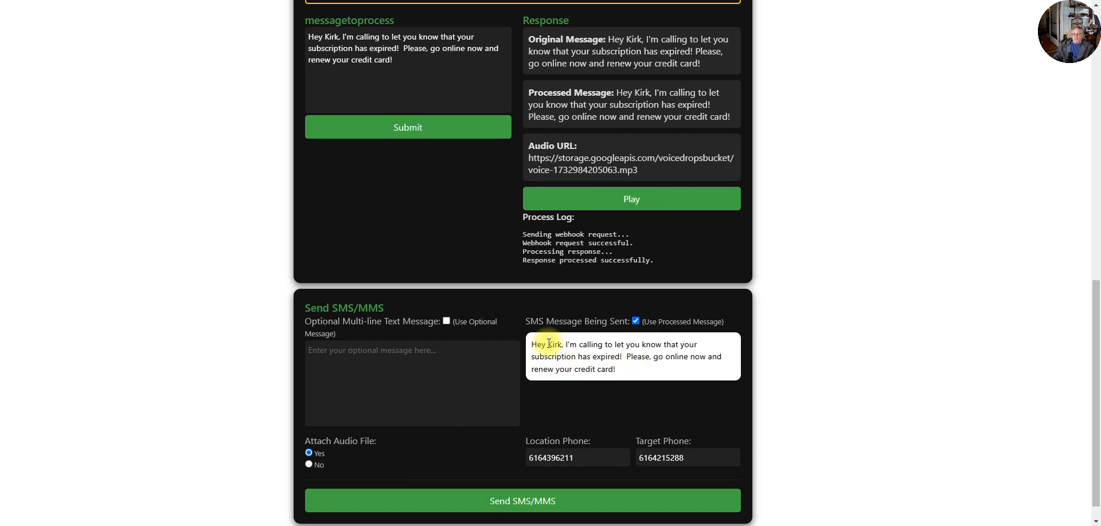
left_click(446, 321)
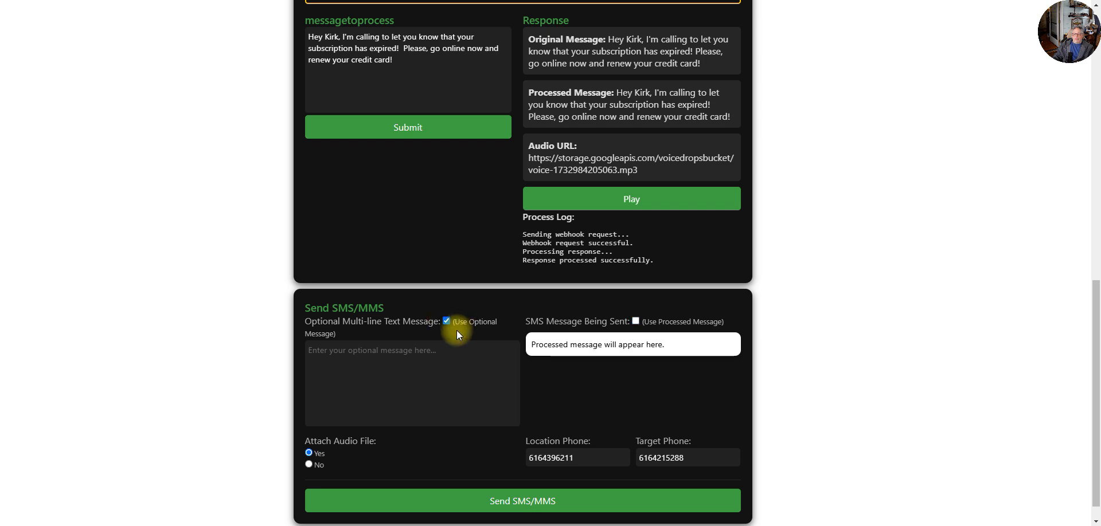
left_click(439, 354)
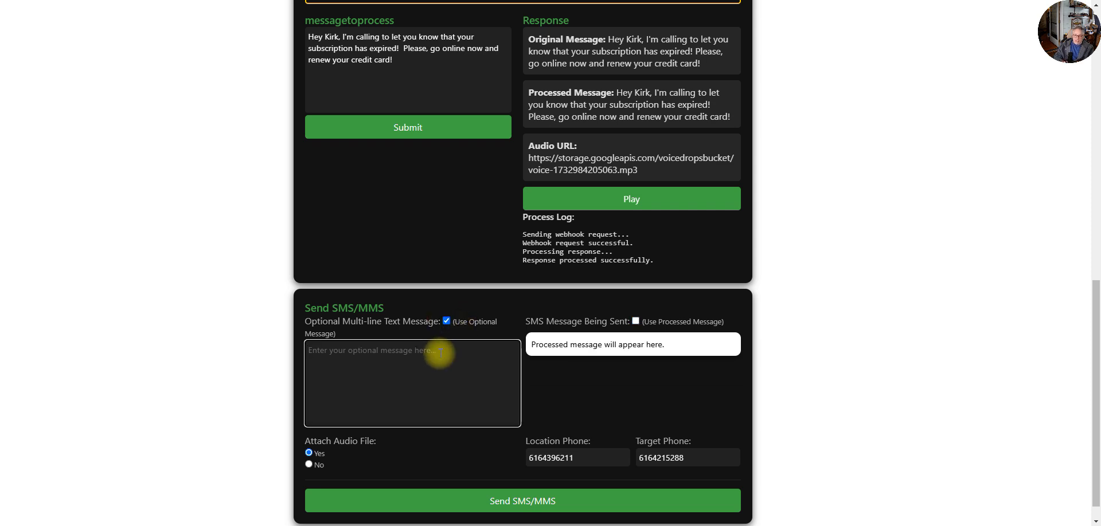
type("Hey Call Me at 61642")
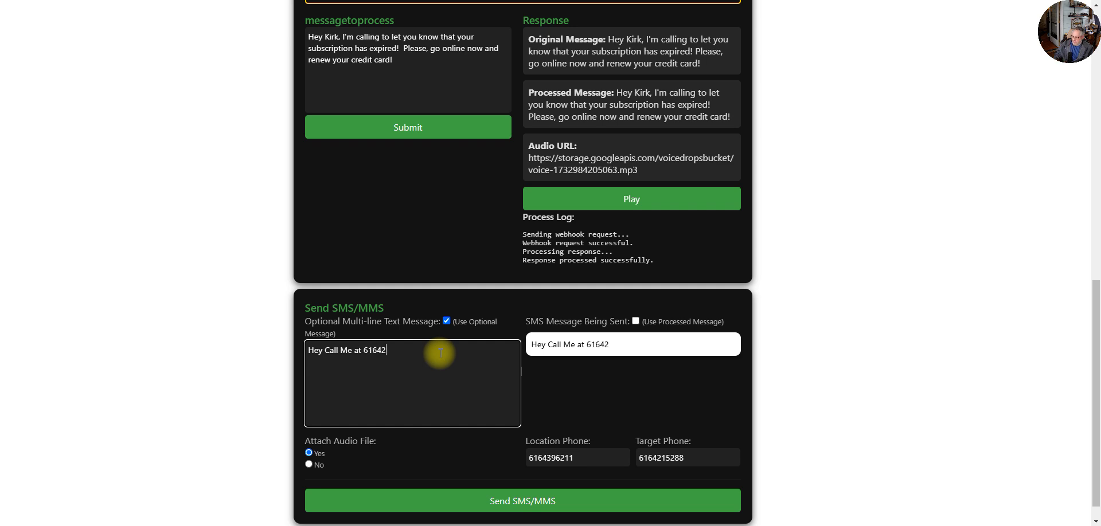
type("88")
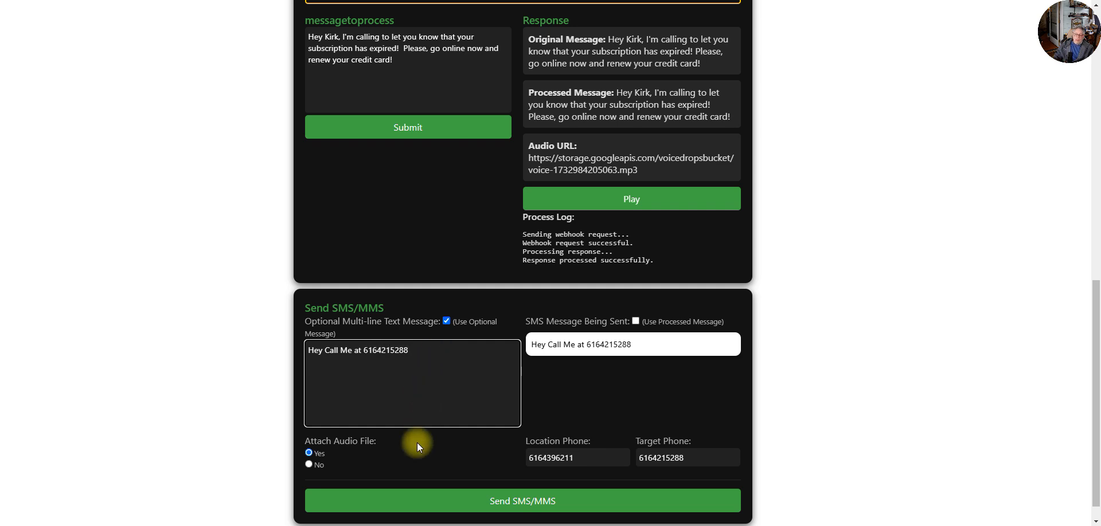
left_click(309, 453)
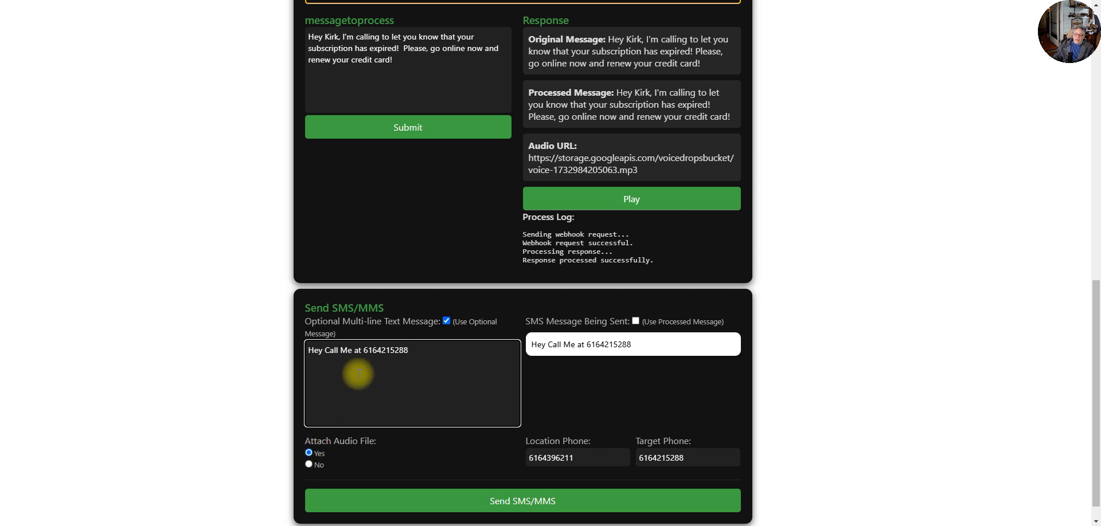
Insert hyphens into the phone number in the optional text message and send it as an SMS/MMS
left_click(380, 350)
type("-")
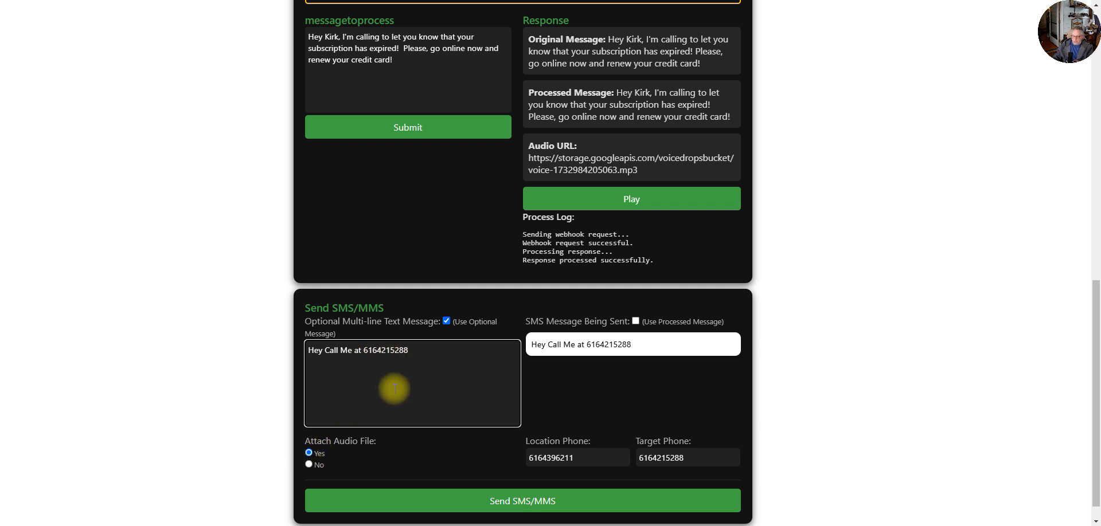
left_click(395, 350)
type("-")
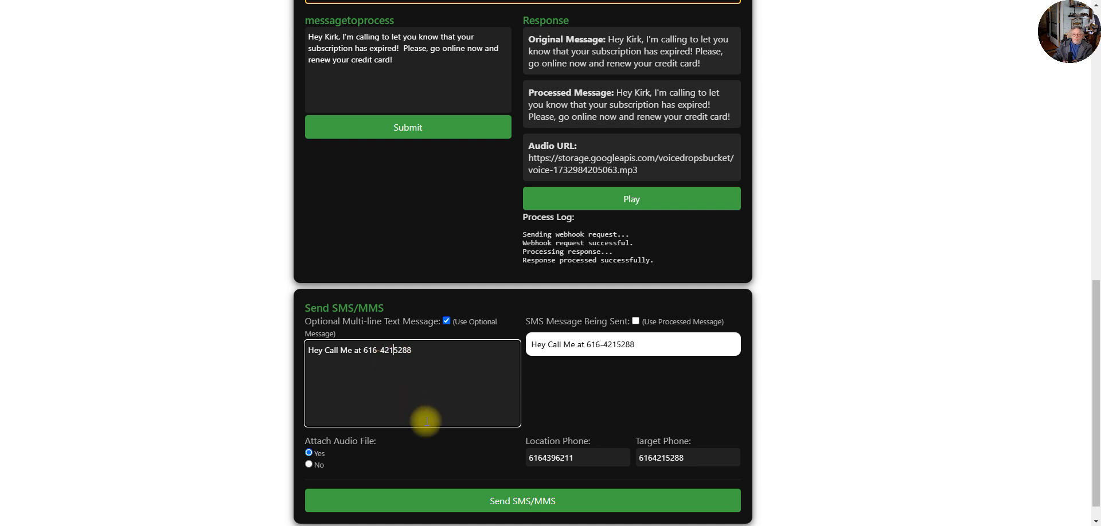
left_click(528, 501)
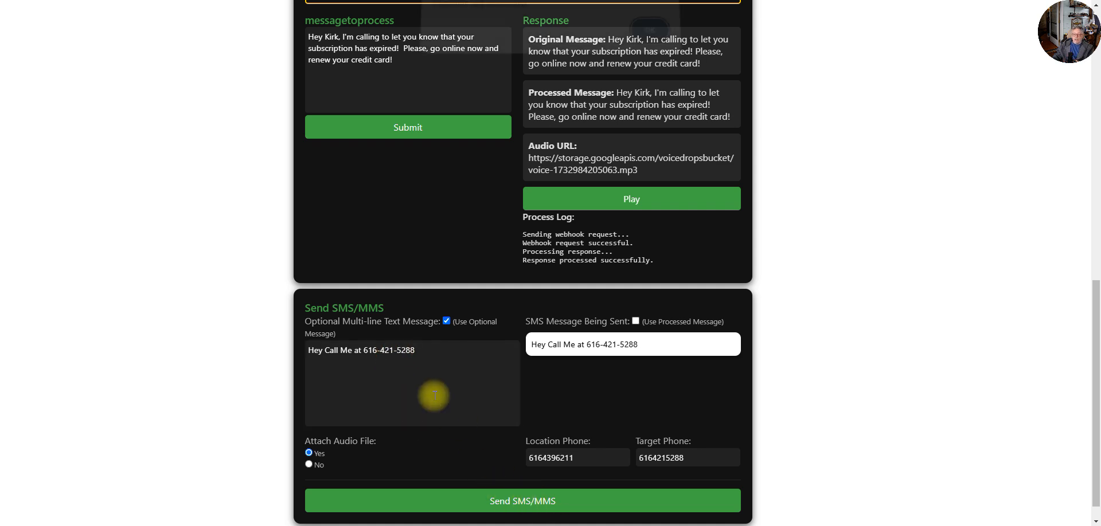
left_click(645, 39)
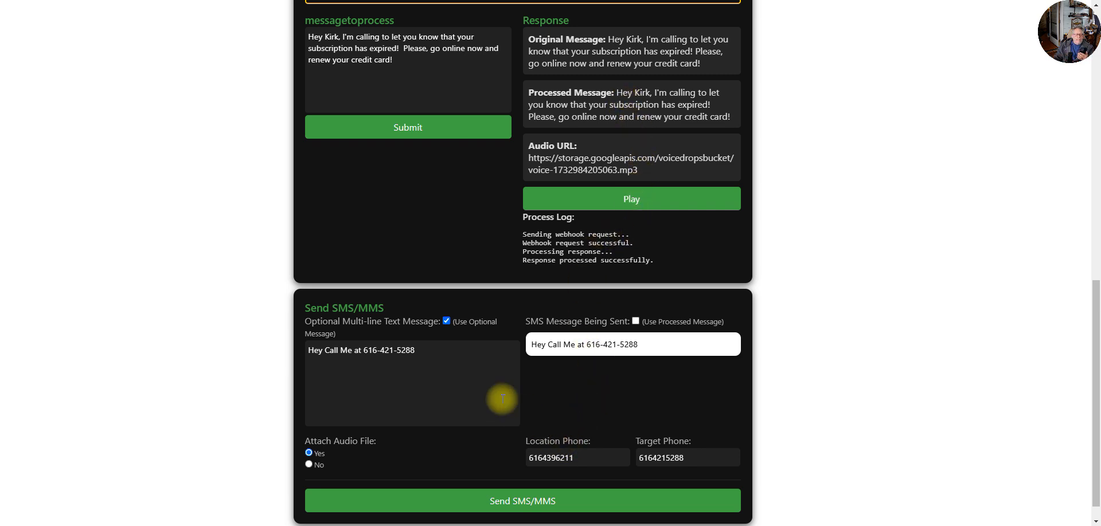
Compare the processed message in the response with the optional text message used for the SMS
scroll(481, 384, "up", 3)
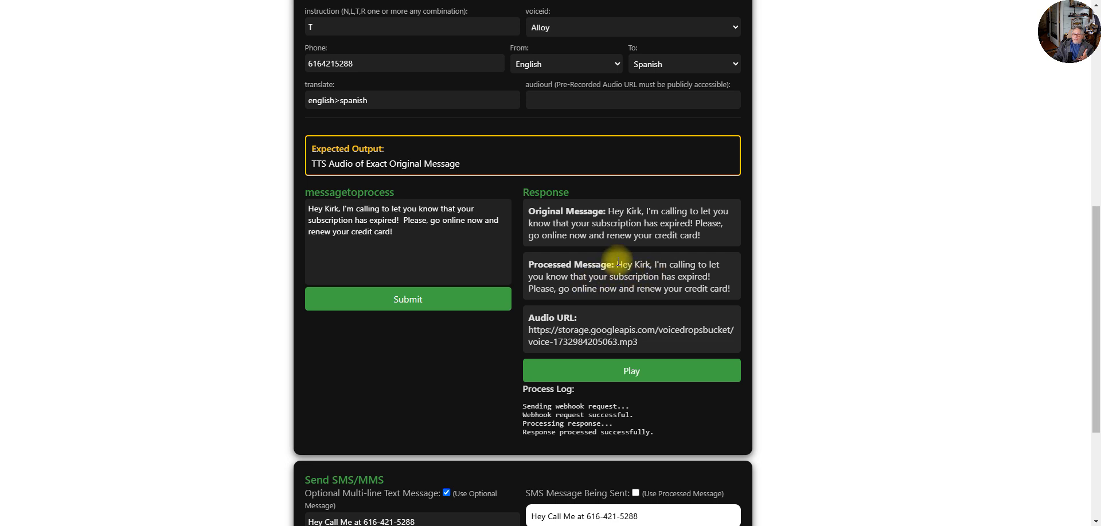
left_click_drag(617, 265, 730, 292)
scroll(677, 379, "down", 3)
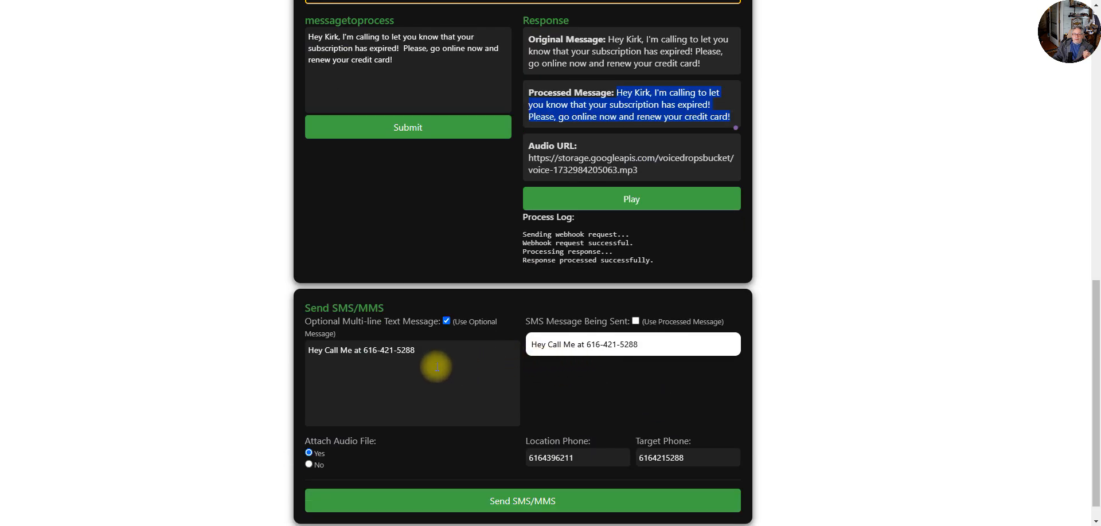
left_click_drag(426, 349, 303, 351)
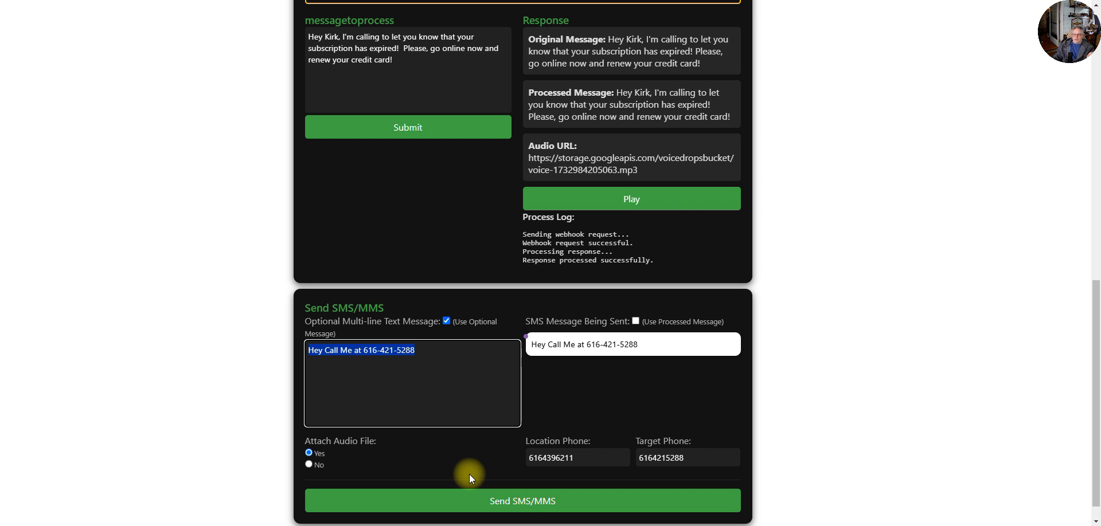
scroll(469, 474, "up", 5)
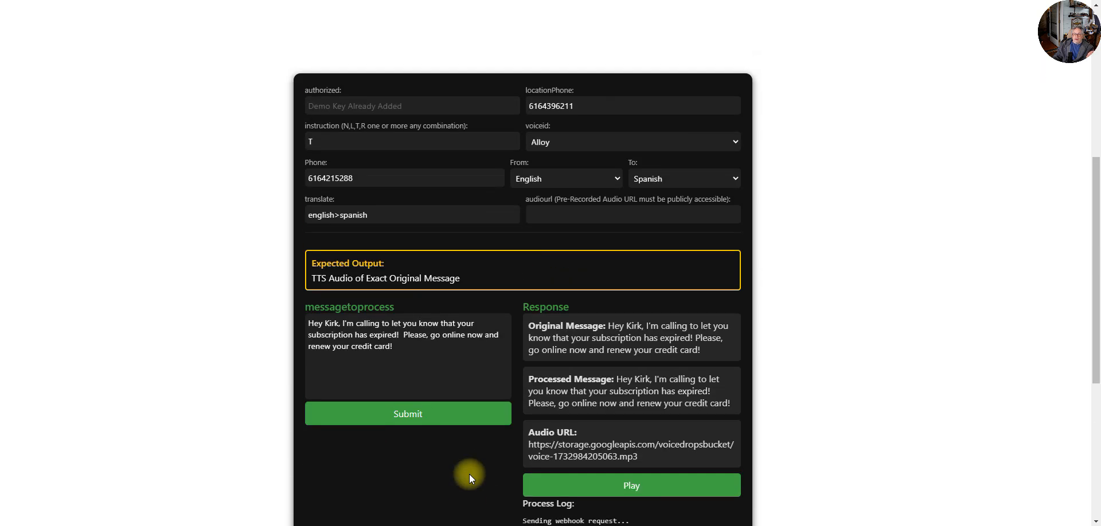
Switch to the workflow builder and review the Message ALL OUT webhook's custom data and the Message ALL Return Webhook workflow
left_click(622, 0)
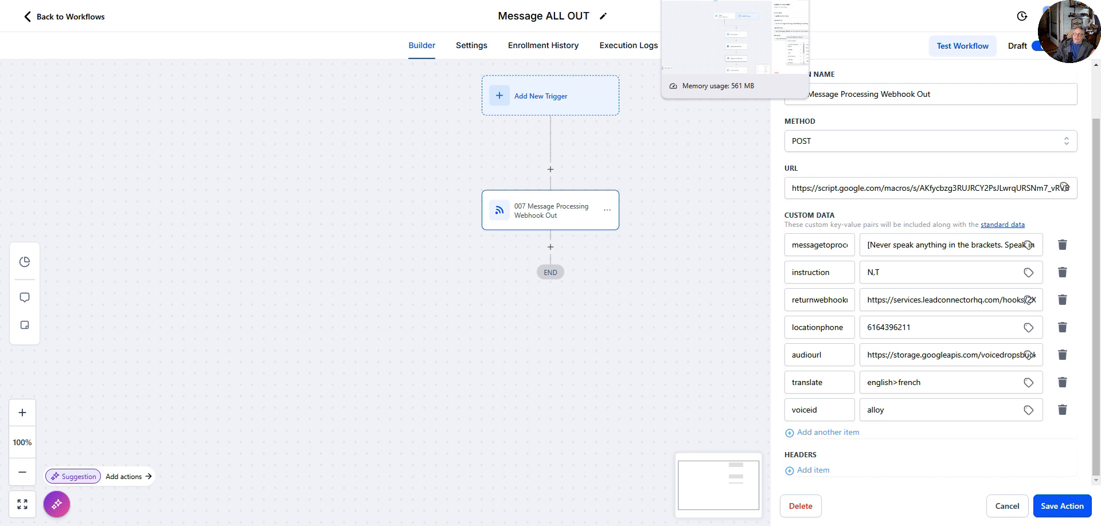
left_click(685, 1)
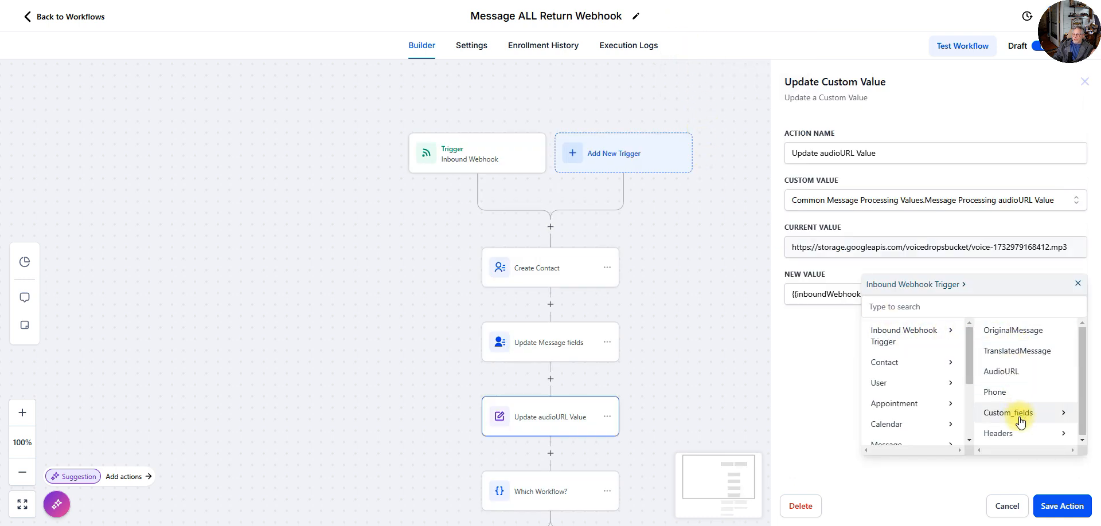
left_click(648, 1)
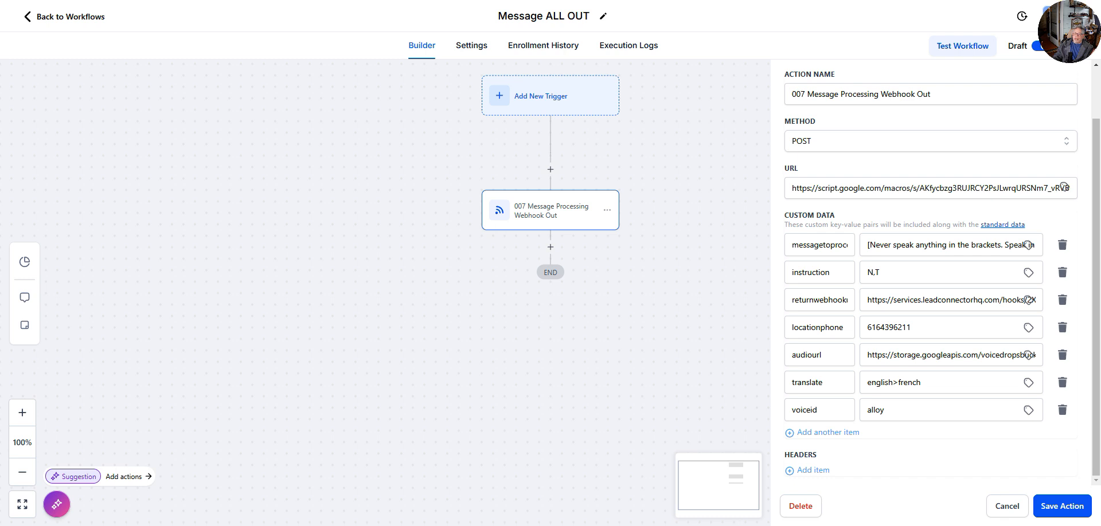
Return to the Drop My Voice playground and review its guidance, webhook key names and form fields
left_click(711, 1)
scroll(743, 138, "down", 5)
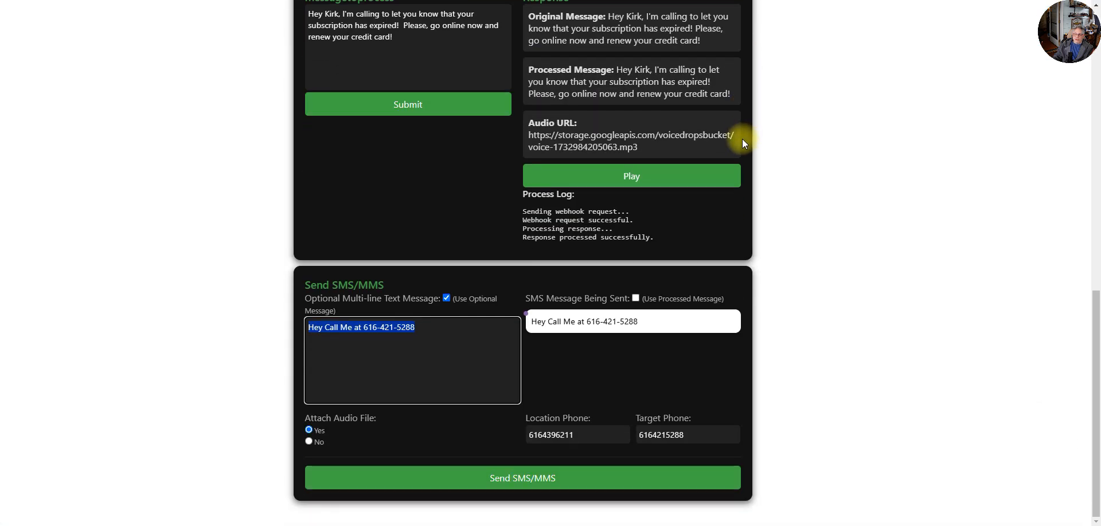
scroll(739, 141, "up", 8)
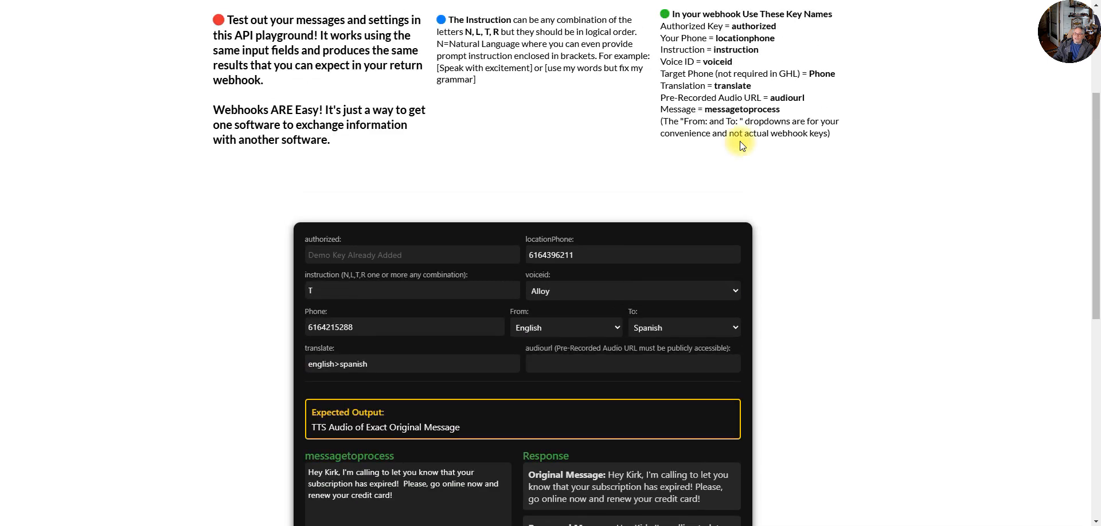
scroll(739, 141, "up", 3)
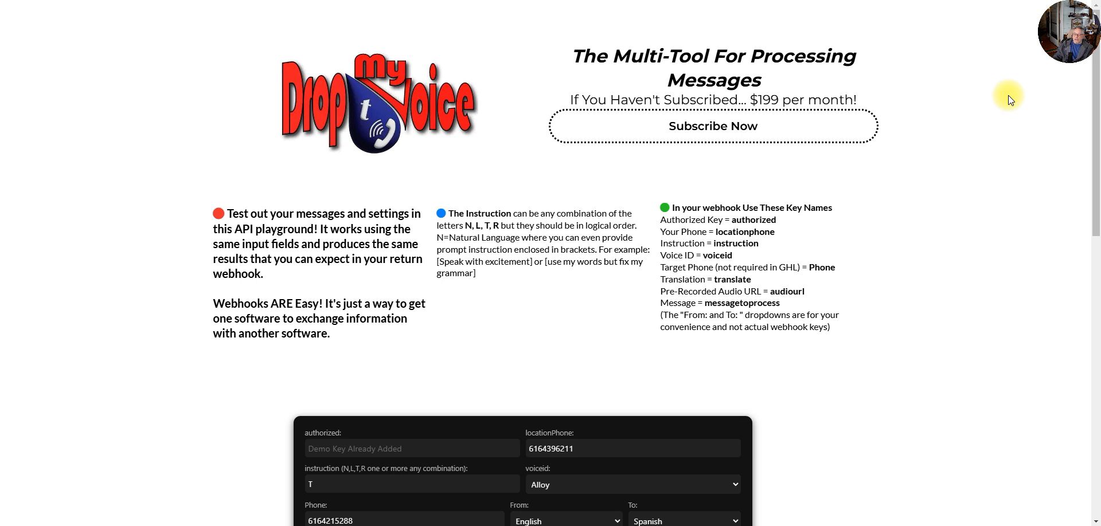
scroll(983, 153, "down", 4)
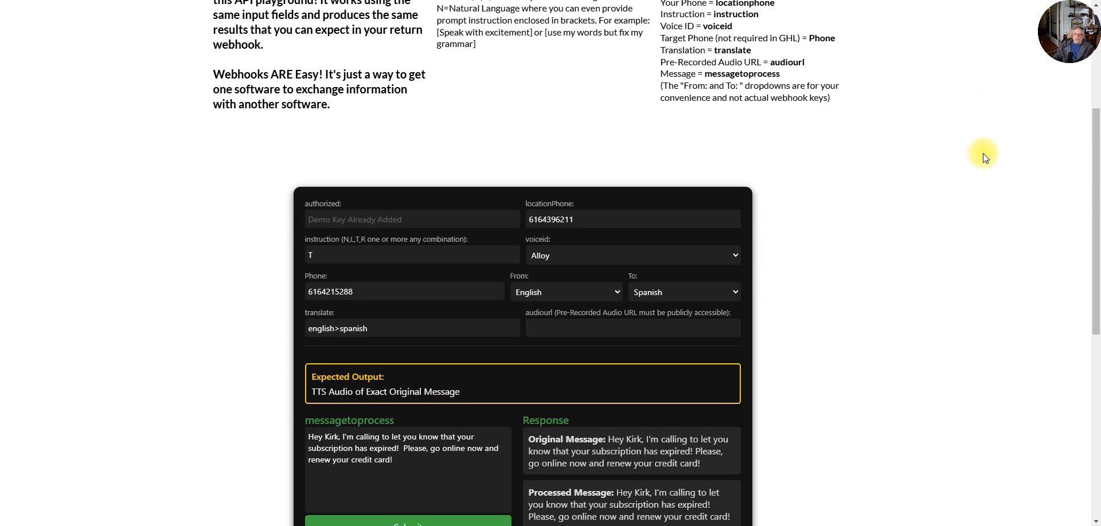
scroll(982, 154, "down", 3)
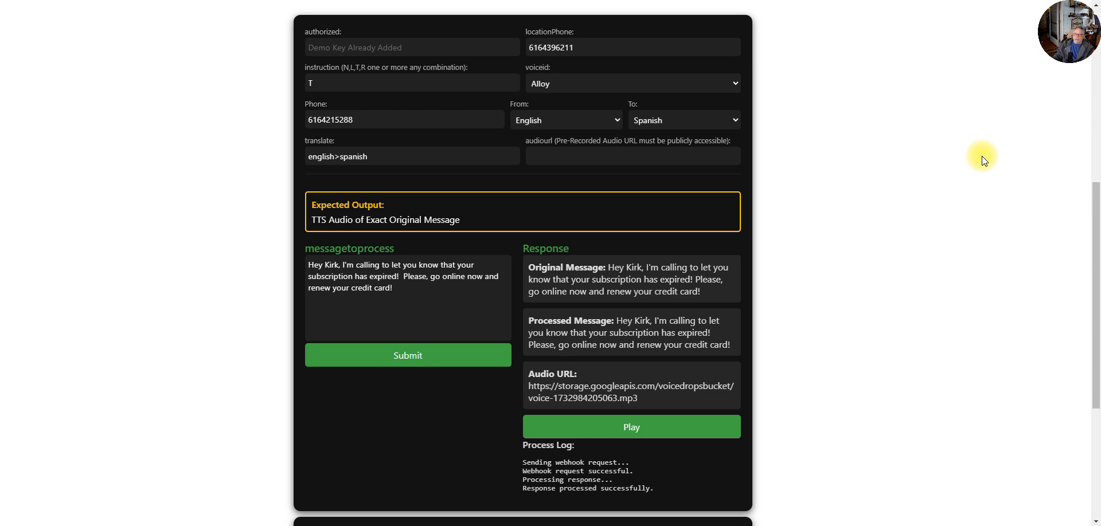
Replace the instruction with N,L,T,R and submit the message for natural-language conversion, translation, audio and ringless voicemail
scroll(946, 129, "up", 2)
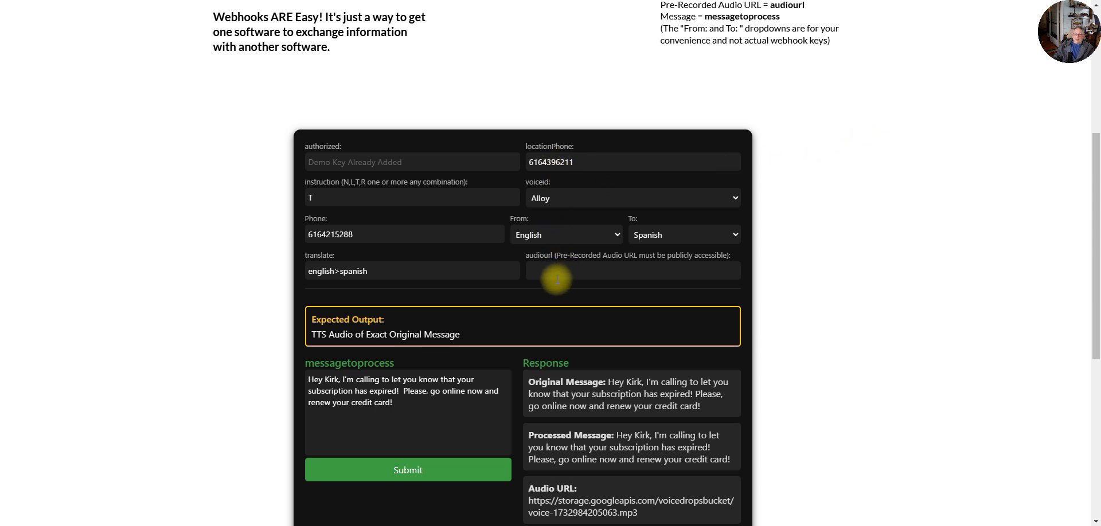
left_click(370, 203)
key("BackSpace")
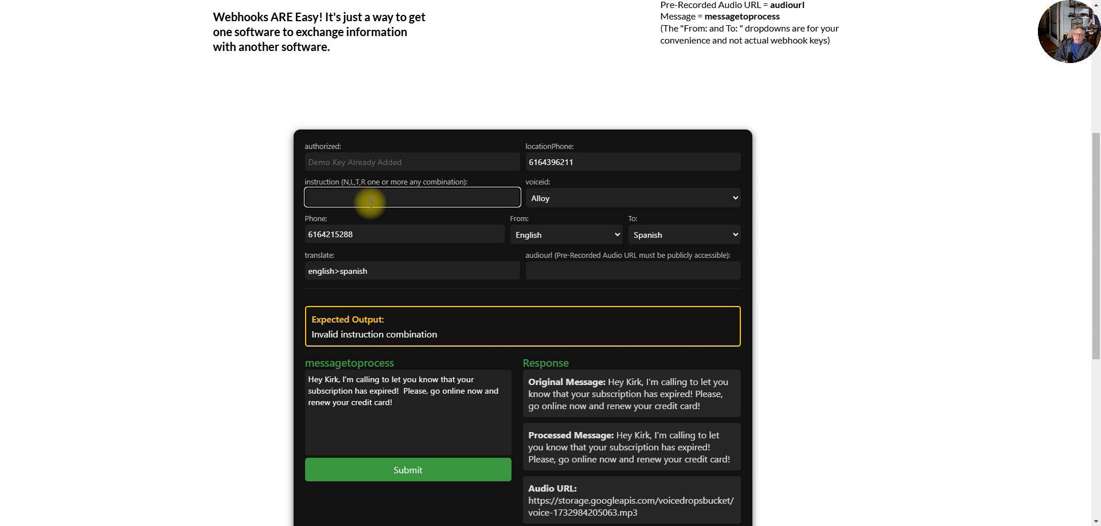
type("N")
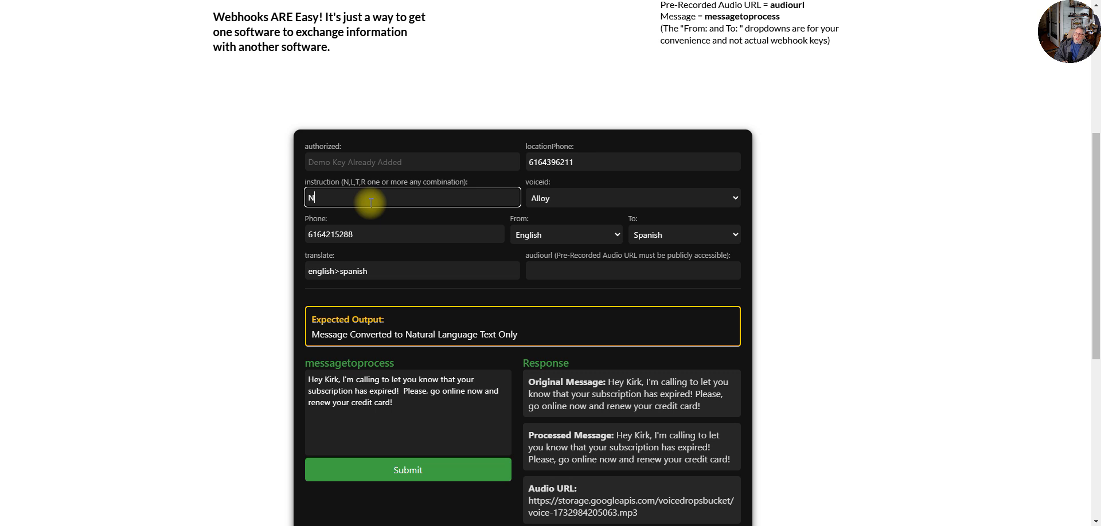
type(",L")
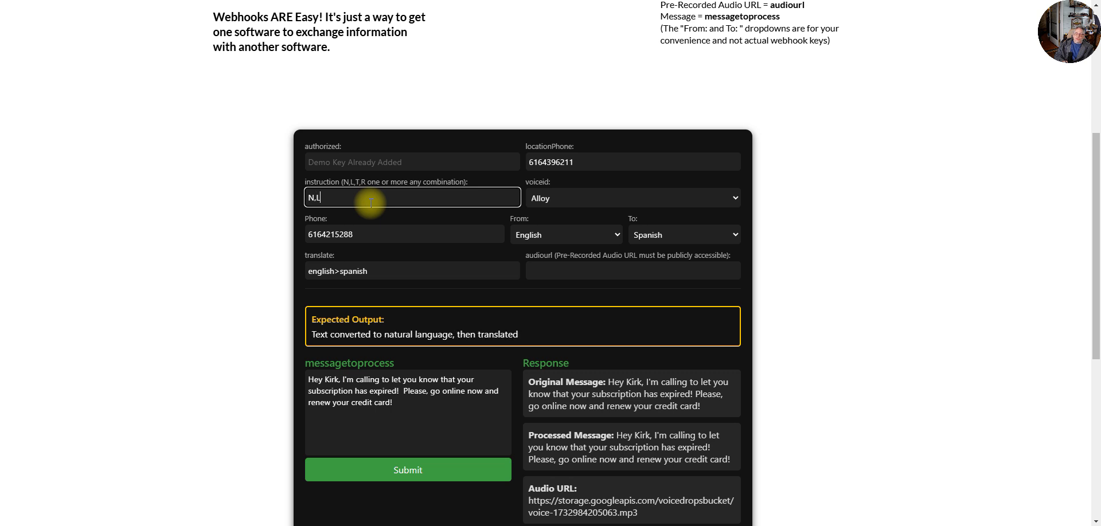
type(",T")
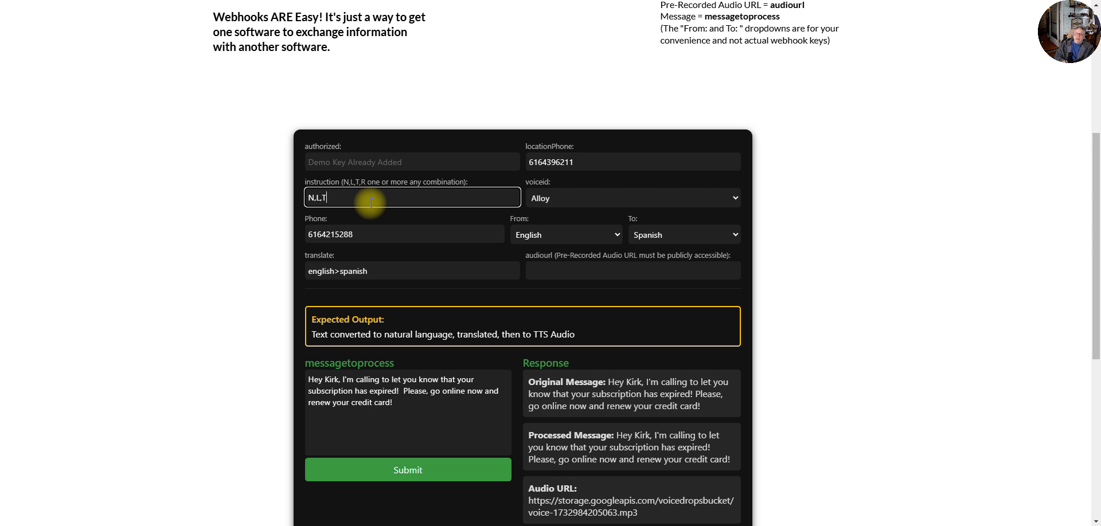
type(",R")
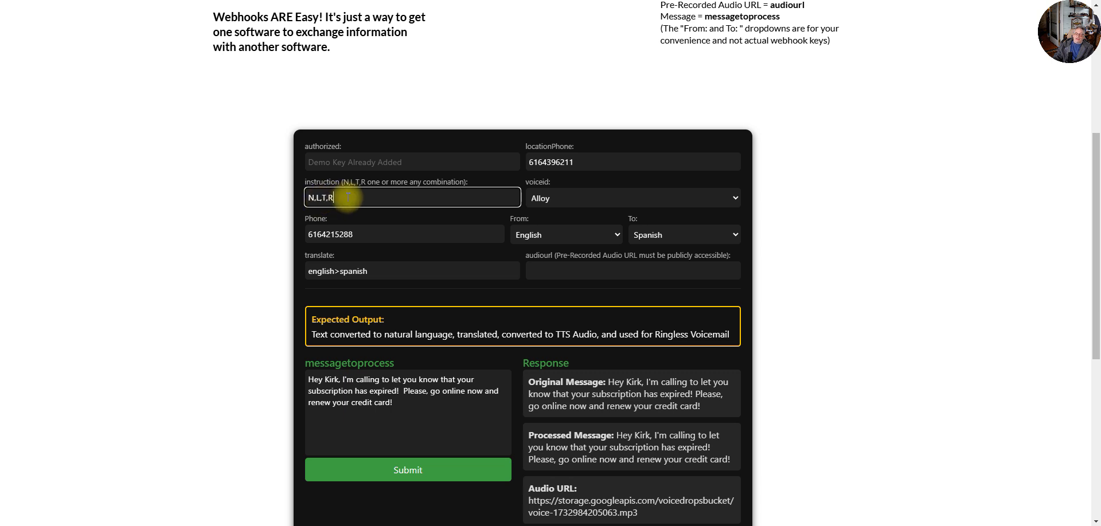
scroll(453, 309, "down", 1)
left_click(439, 420)
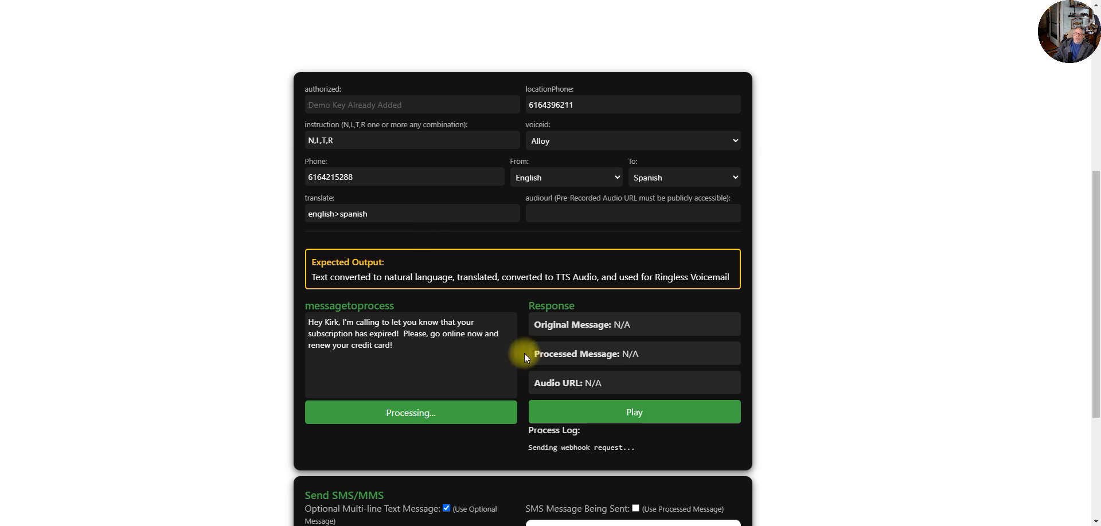
Examine the response to the N,L,T,R request, including the processed message, audio URL and process log
scroll(513, 356, "down", 4)
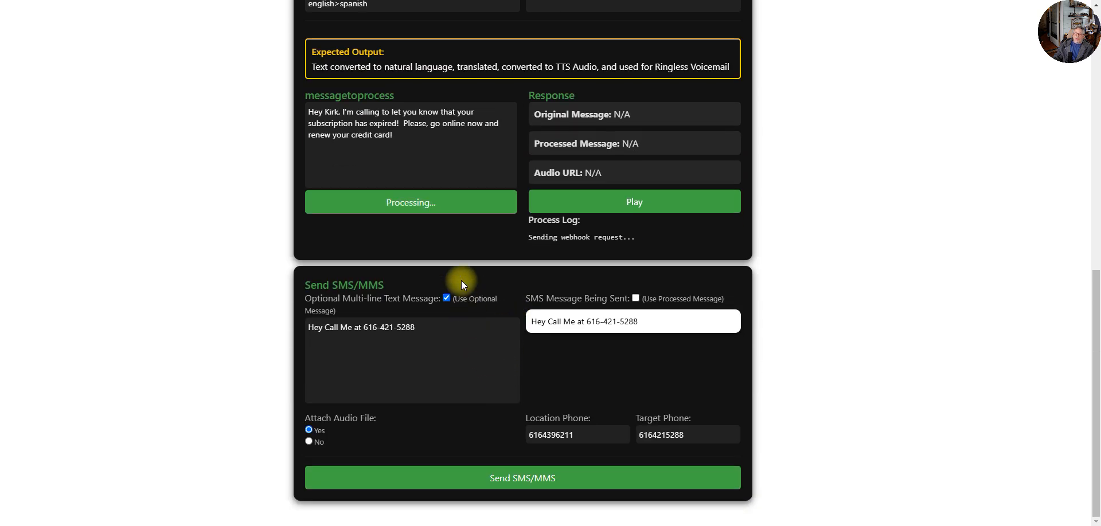
scroll(457, 276, "up", 1)
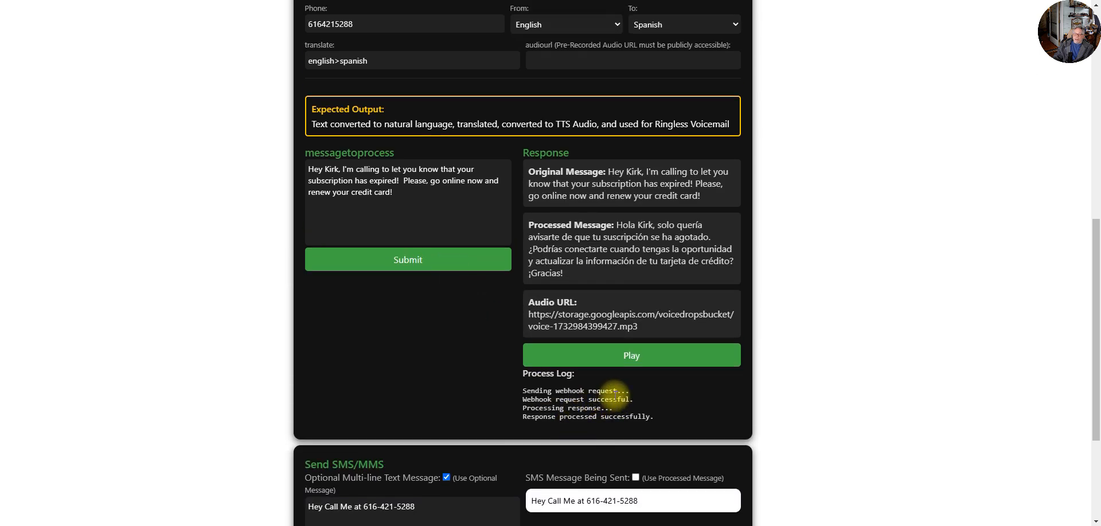
left_click_drag(657, 422, 517, 384)
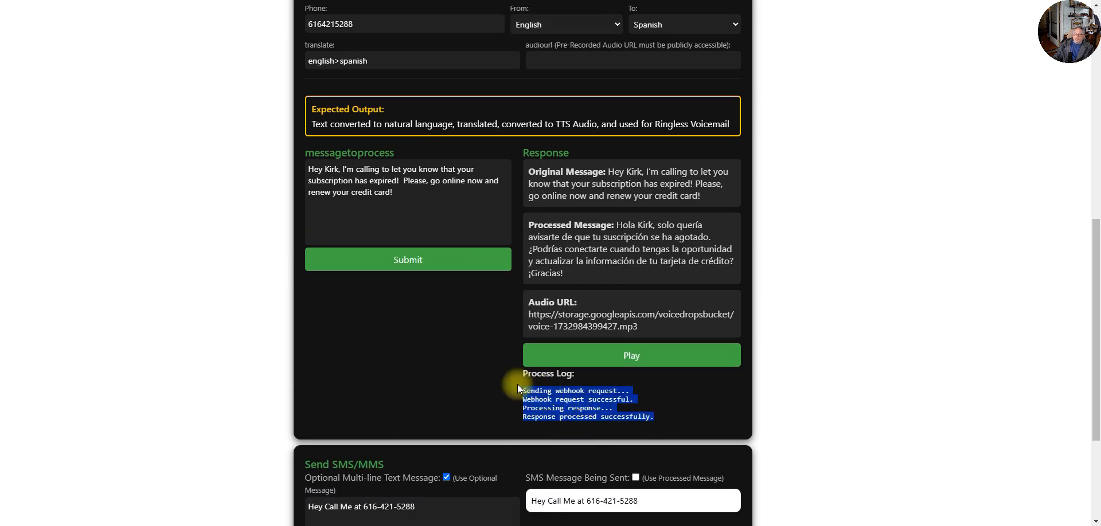
left_click(474, 364)
Use the processed Spanish message in place of the optional text and send it as an SMS/MMS with the audio attached
scroll(476, 363, "down", 3)
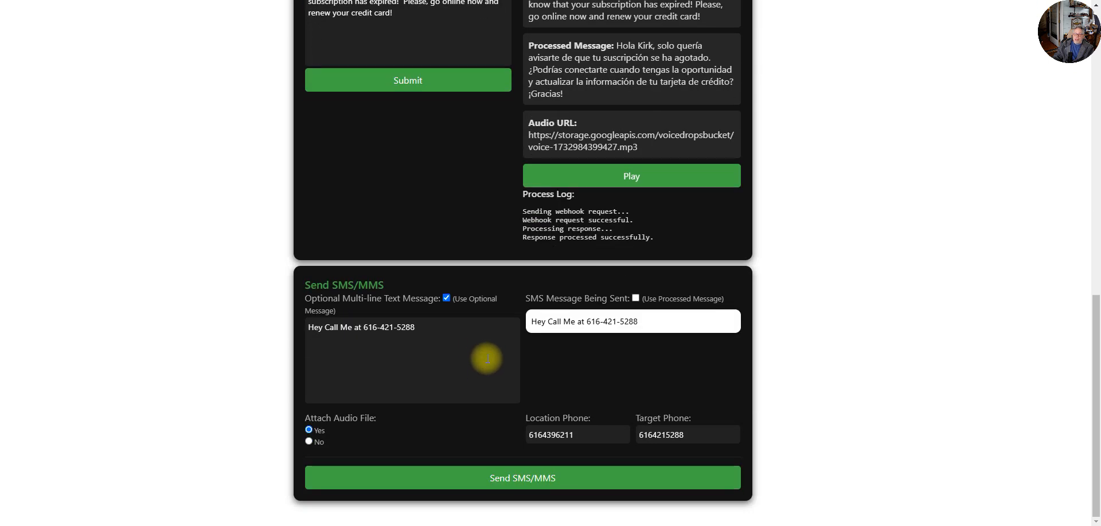
left_click(638, 299)
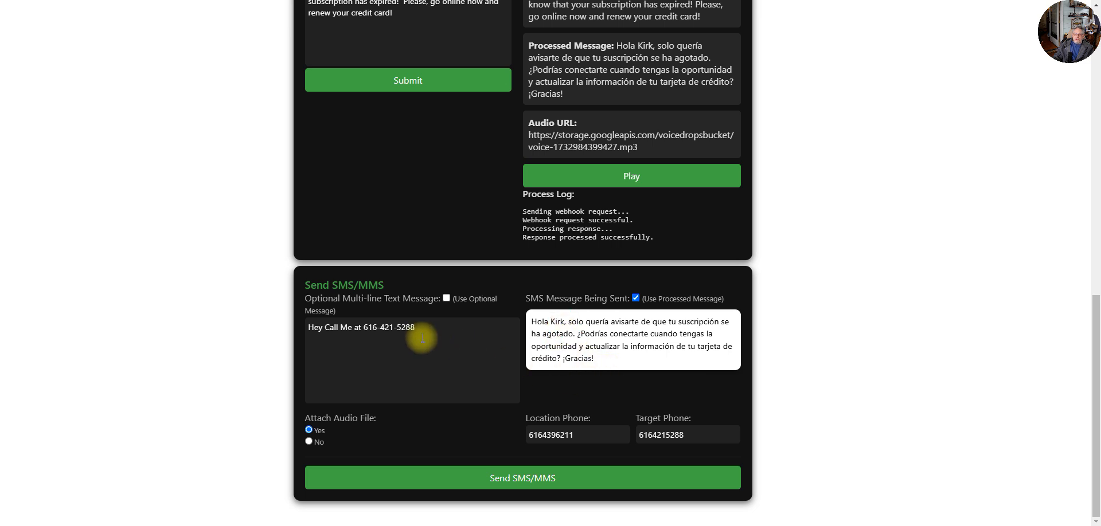
left_click(518, 478)
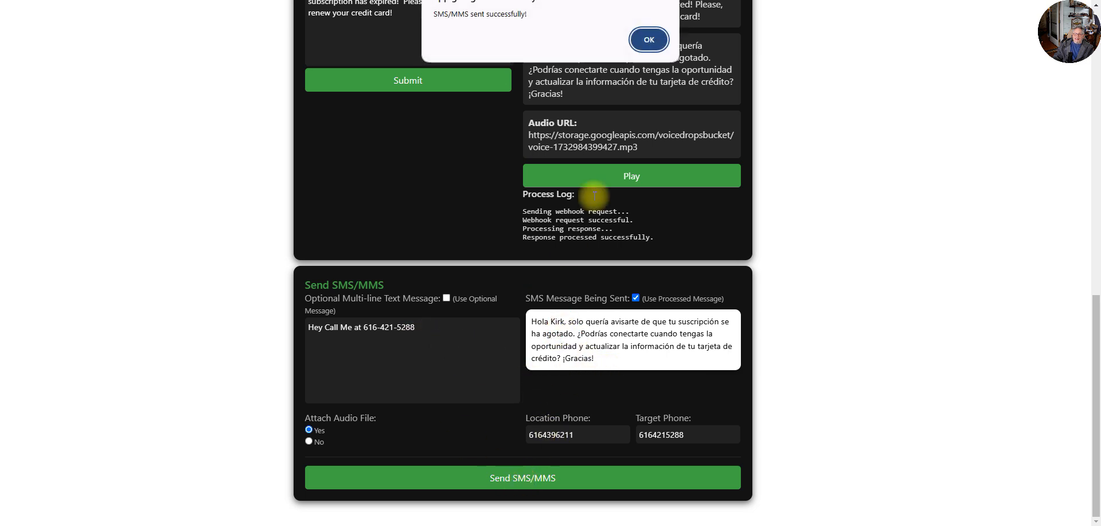
left_click(648, 39)
scroll(659, 252, "up", 5)
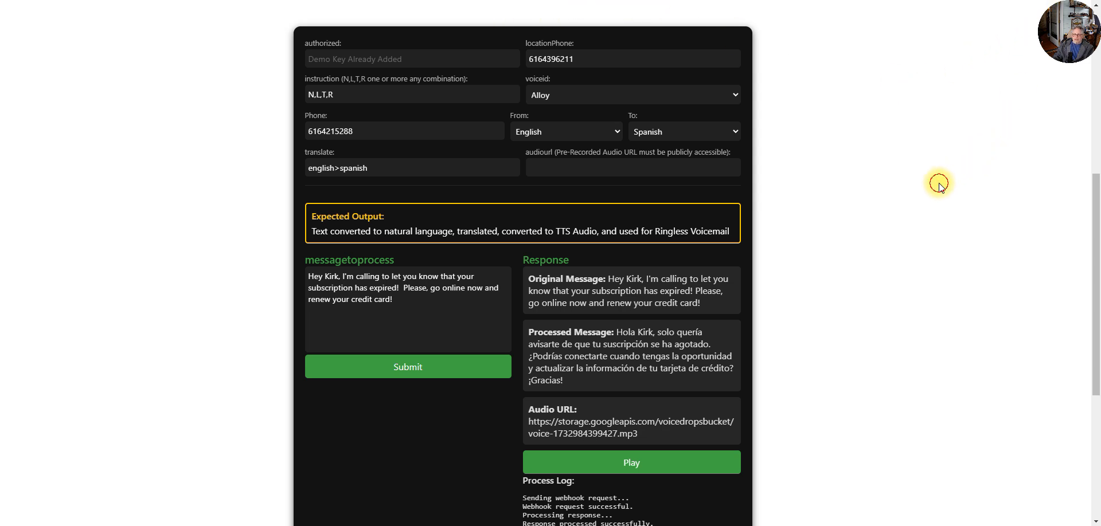
scroll(938, 184, "up", 7)
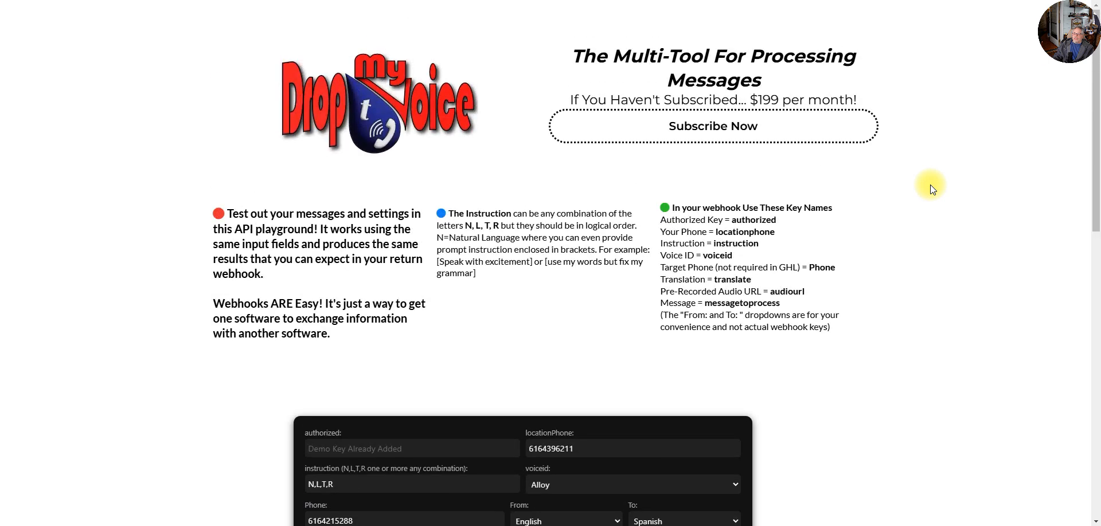